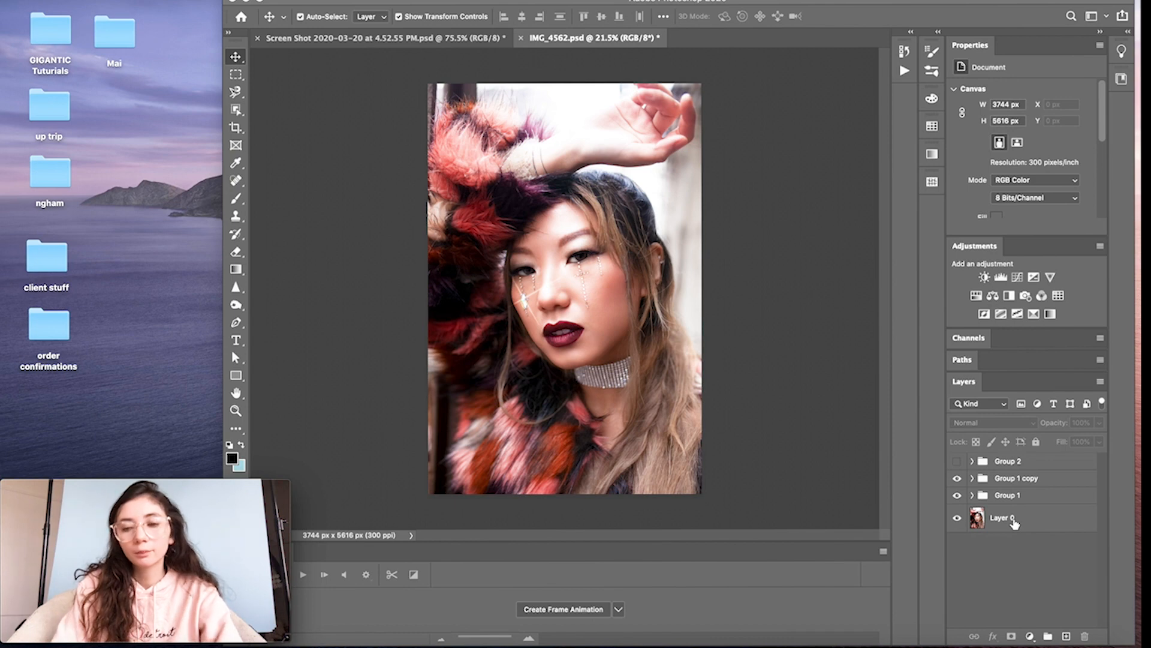
# - Add a Gradient Map adjustment above the portrait's layers with a Noise gradient and Restrict Colors turned off
pyautogui.click(1029, 636)
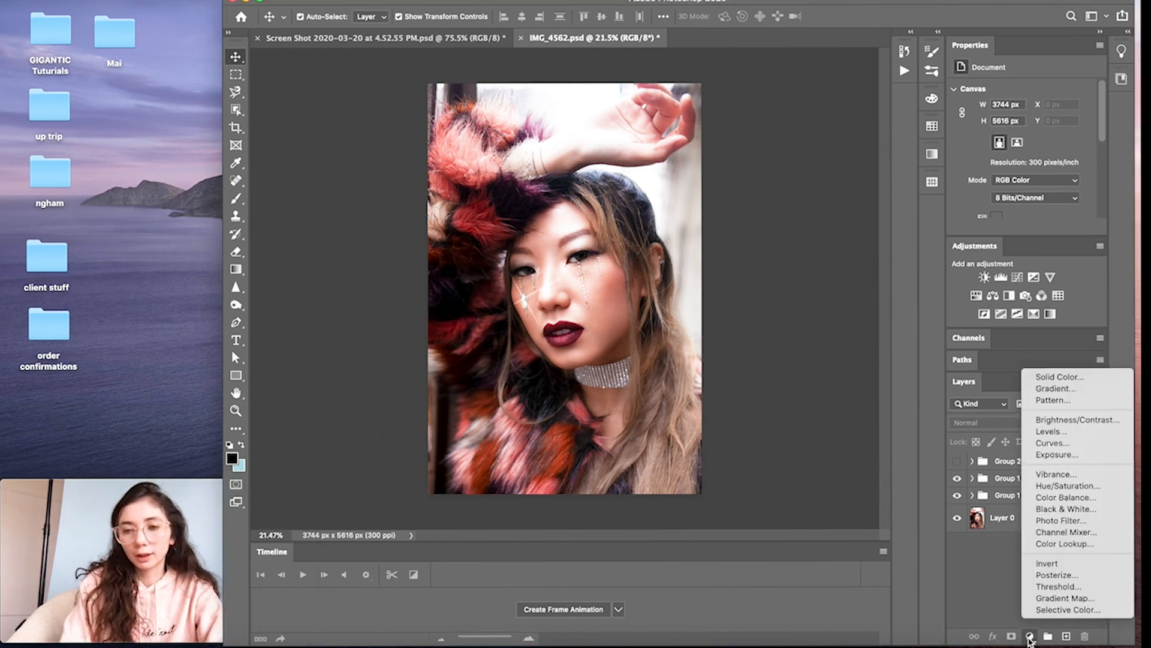
pyautogui.click(1050, 599)
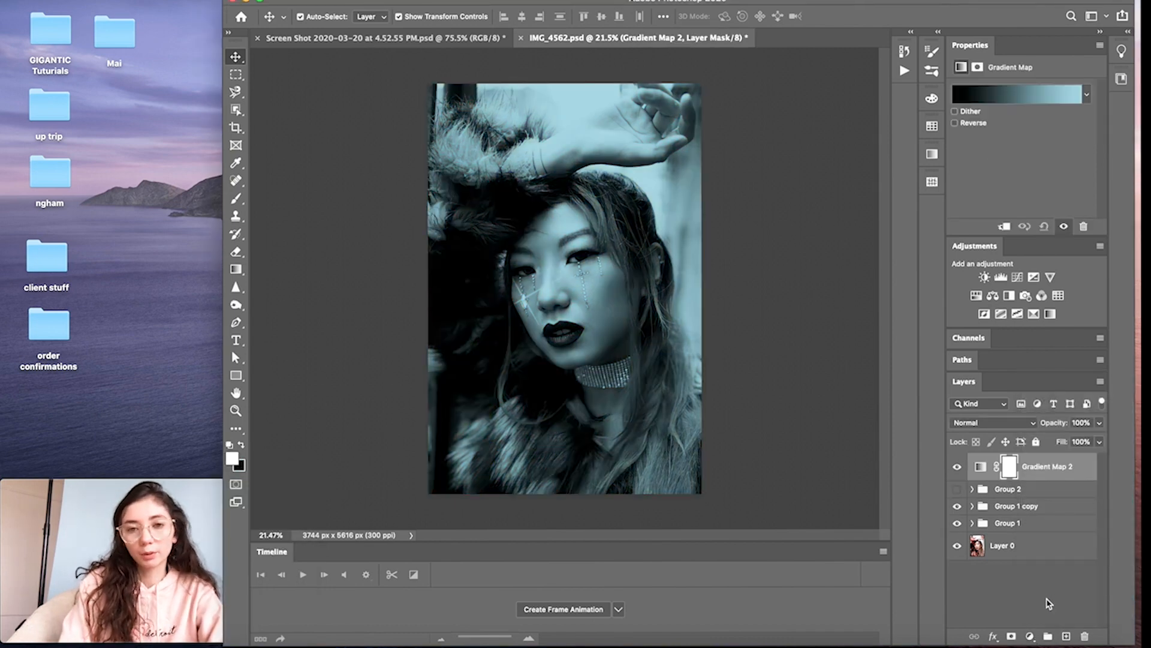
pyautogui.click(1011, 103)
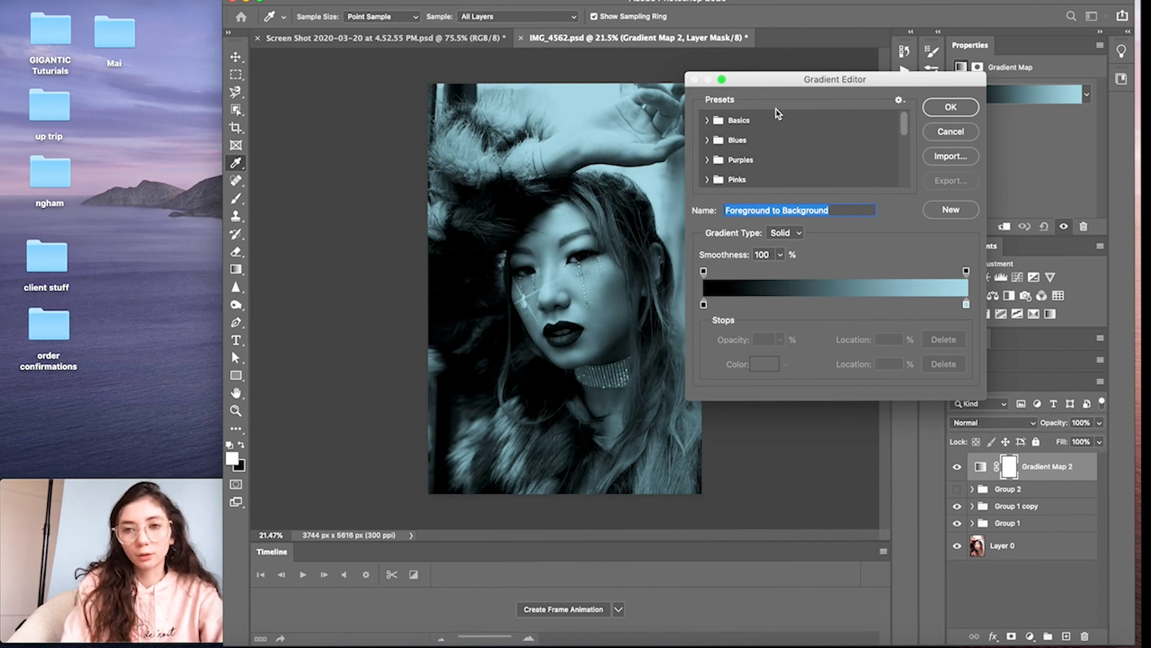
pyautogui.click(799, 233)
pyautogui.click(786, 242)
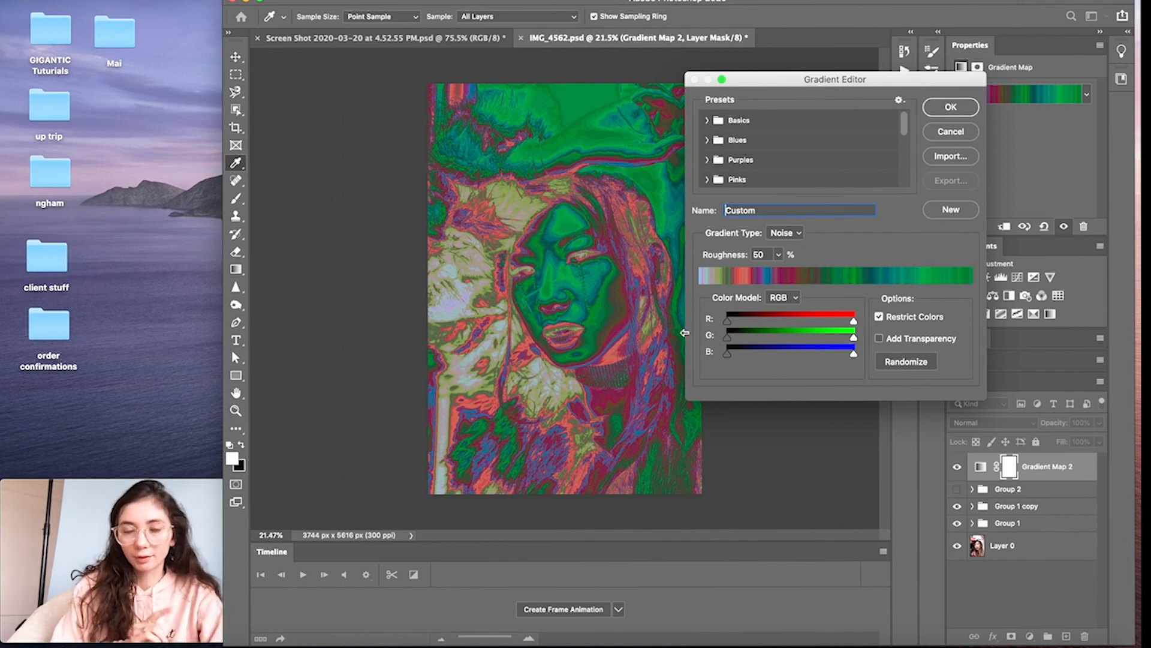
pyautogui.click(879, 317)
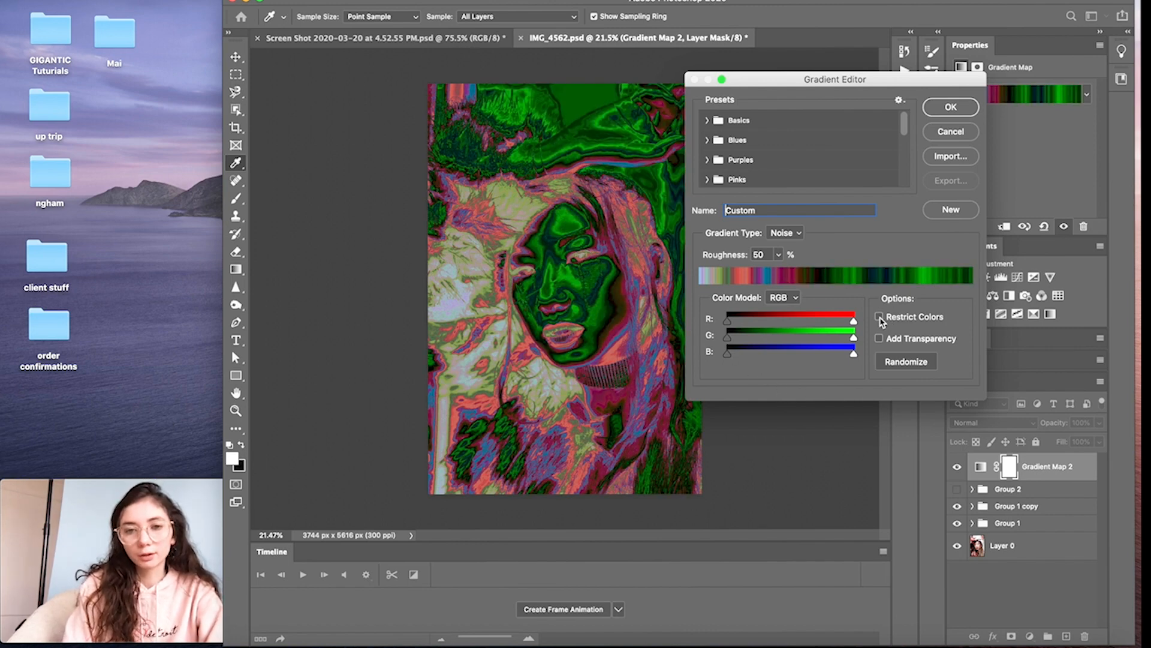
pyautogui.click(951, 106)
# - Lower the gradient map layer's opacity to 5% and compare the photo with and without the layer
pyautogui.click(1100, 441)
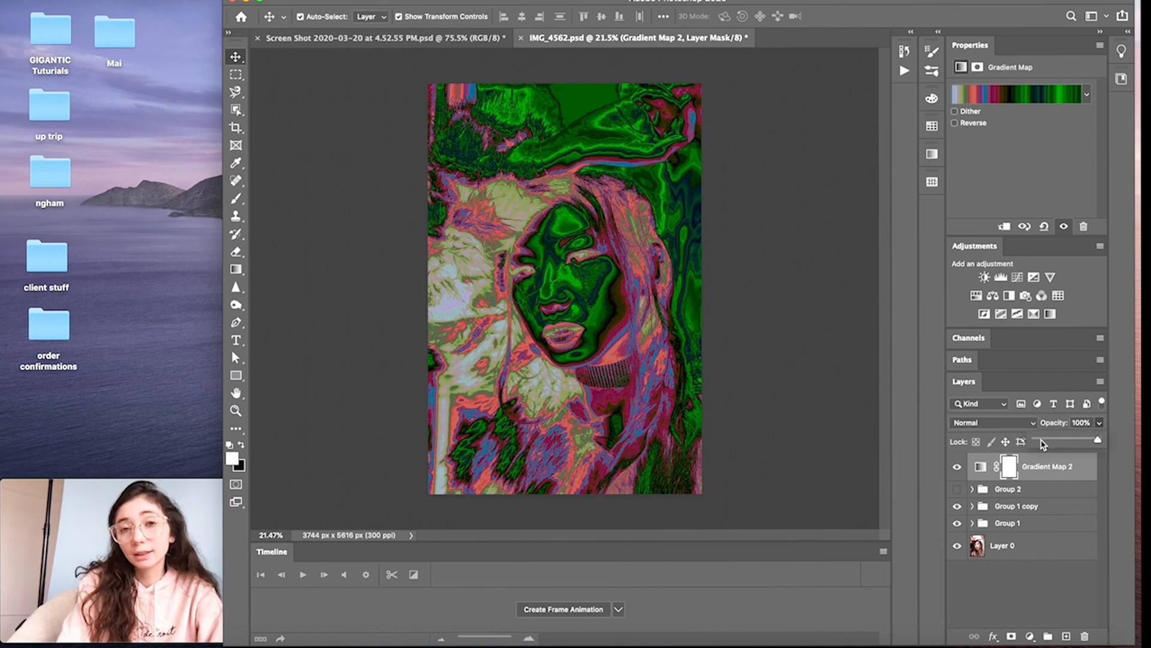
pyautogui.moveTo(1043, 444); pyautogui.dragTo(1038, 442)
pyautogui.click(958, 468)
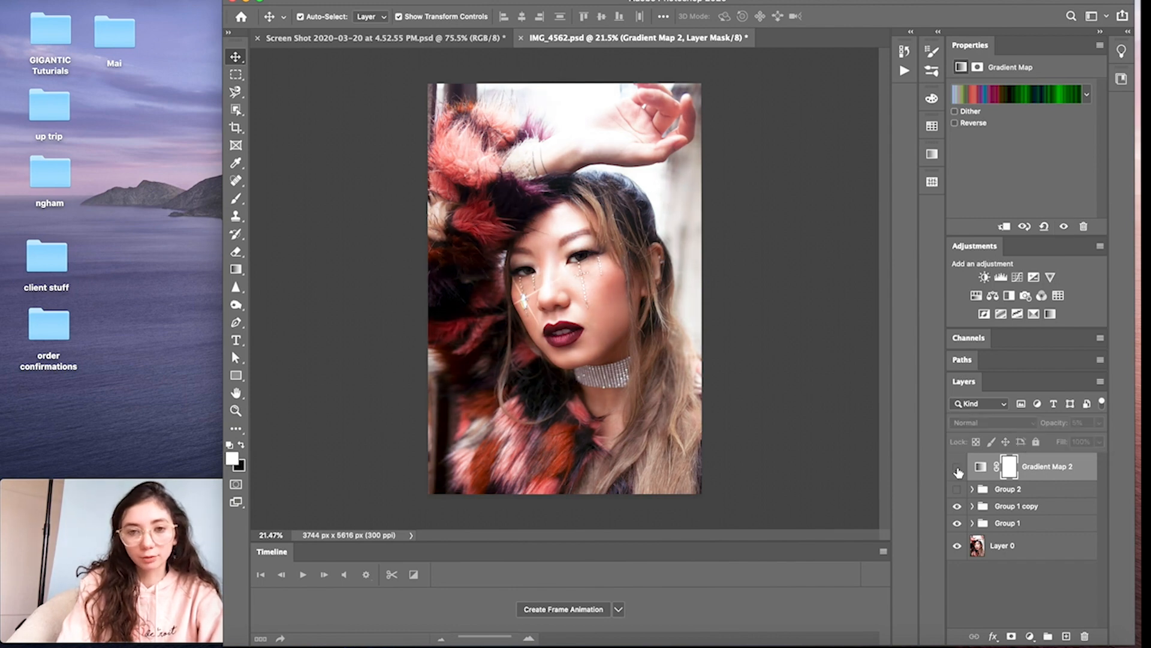
pyautogui.click(958, 467)
pyautogui.click(958, 470)
pyautogui.click(958, 470)
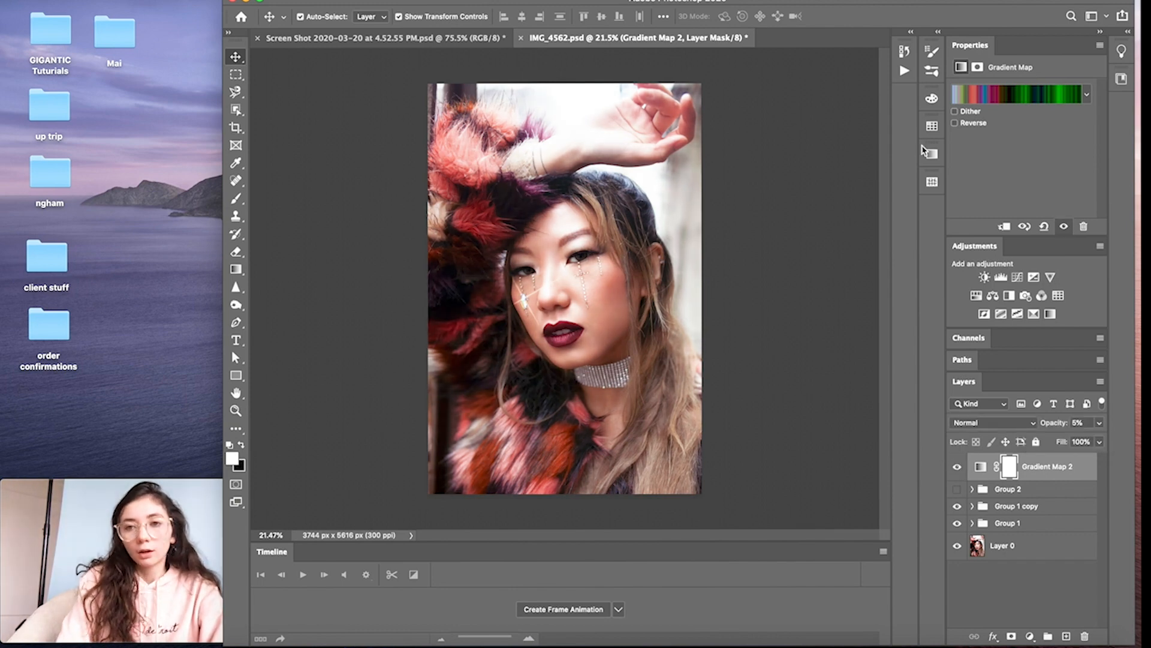
# - Open the document's history and look through the recorded states
pyautogui.click(906, 52)
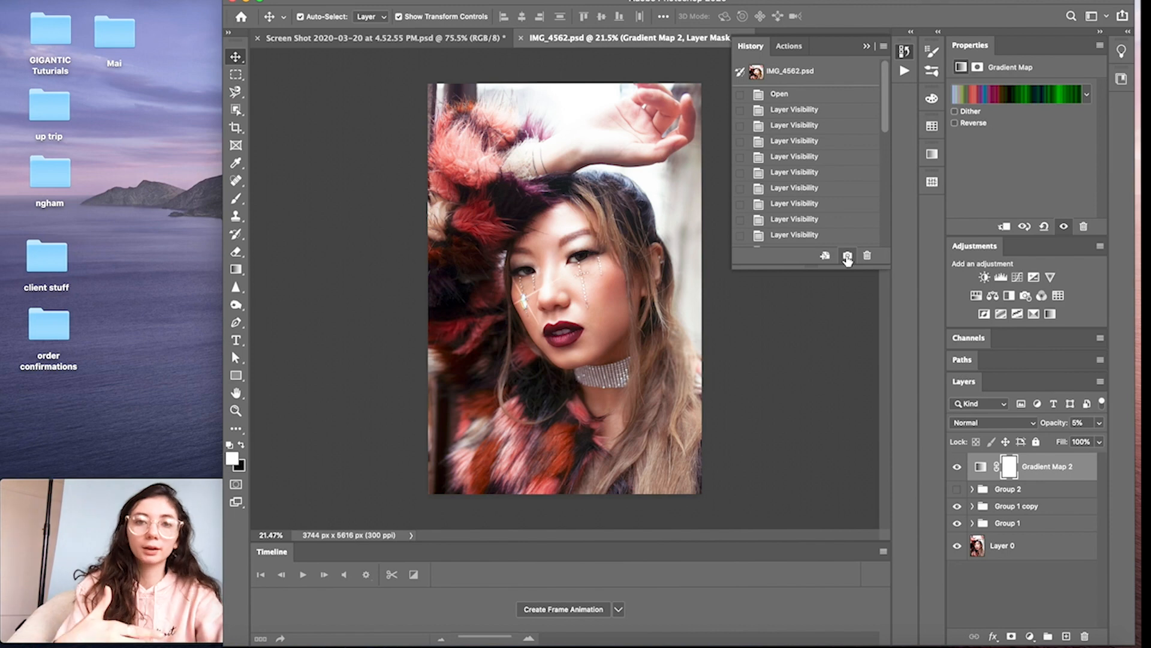
pyautogui.scroll(-3, 845, 198)
pyautogui.scroll(3, 845, 199)
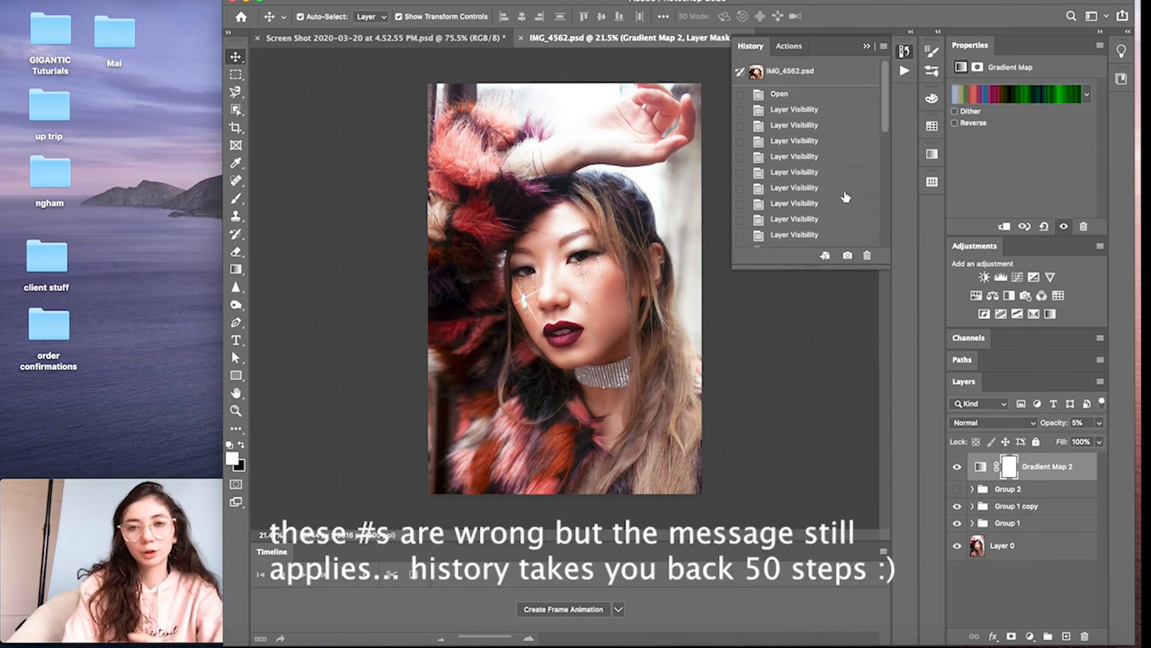
pyautogui.scroll(-5, 819, 175)
pyautogui.scroll(5, 819, 175)
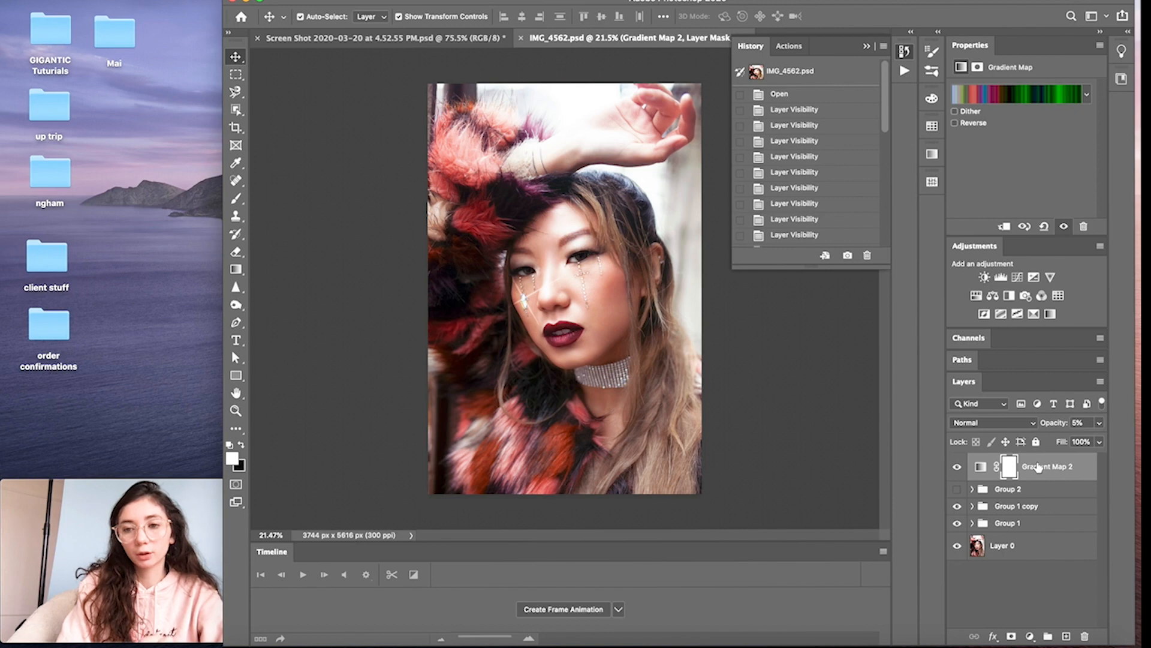
# - Randomize the gradient map's noise gradient into a pink-to-yellow blend and capture the look as a history snapshot
pyautogui.click(1012, 99)
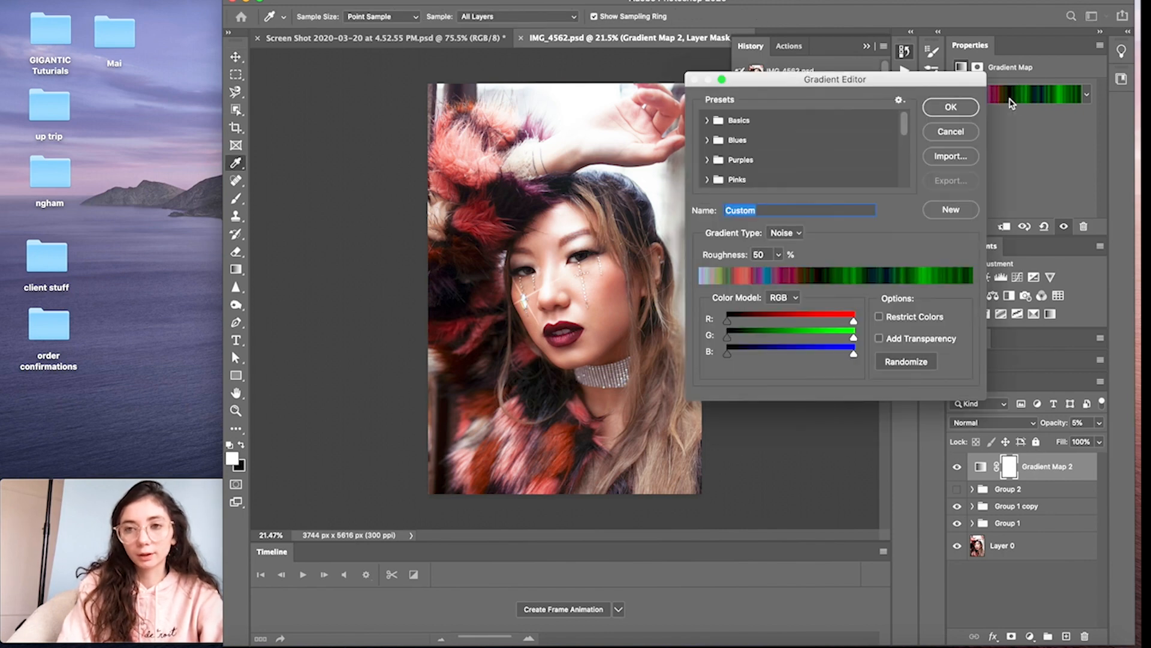
pyautogui.click(899, 362)
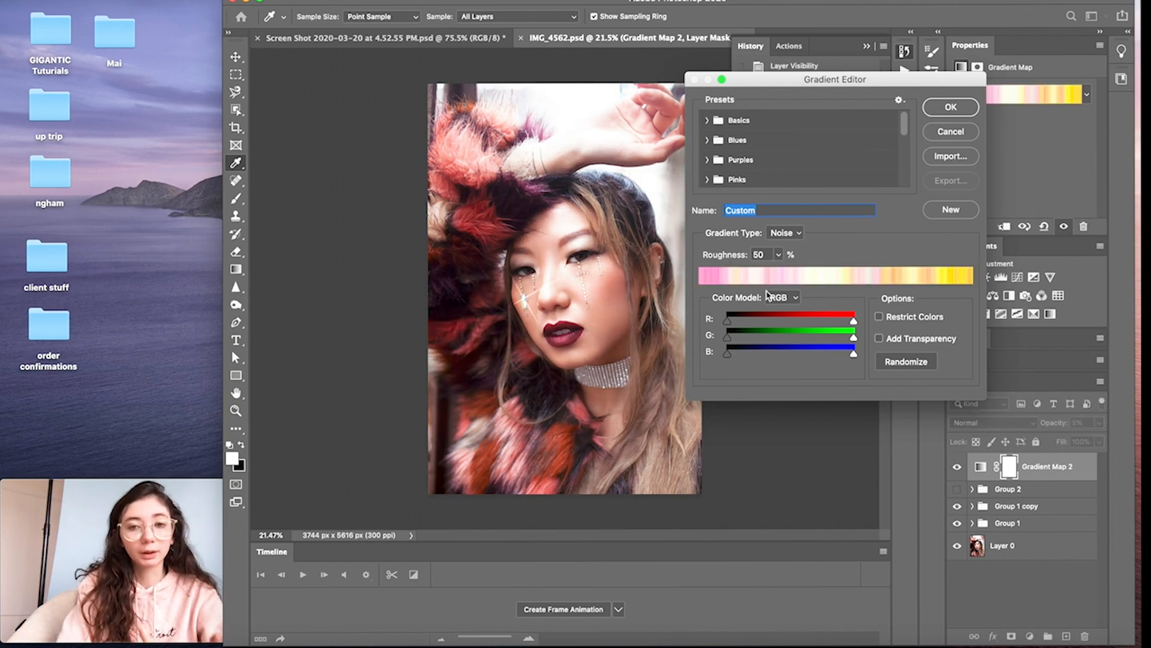
pyautogui.click(955, 112)
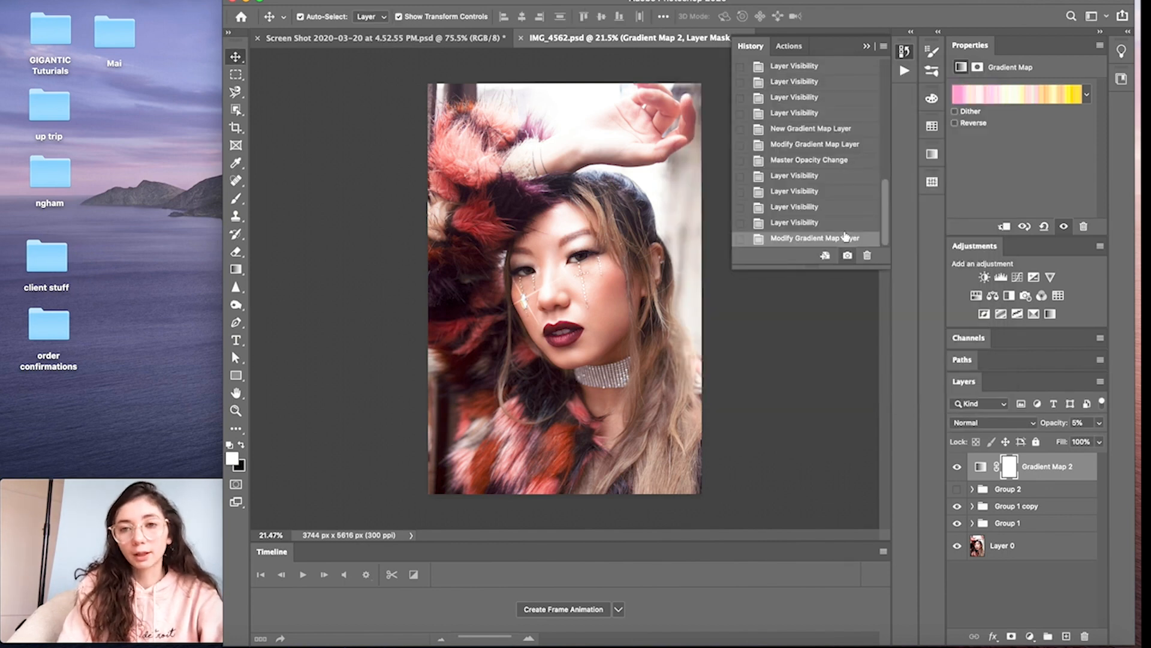
# - Compare the snapshot of the pink-to-yellow look with the originally opened state, ending on the snapshot
pyautogui.scroll(10, 834, 155)
pyautogui.click(794, 95)
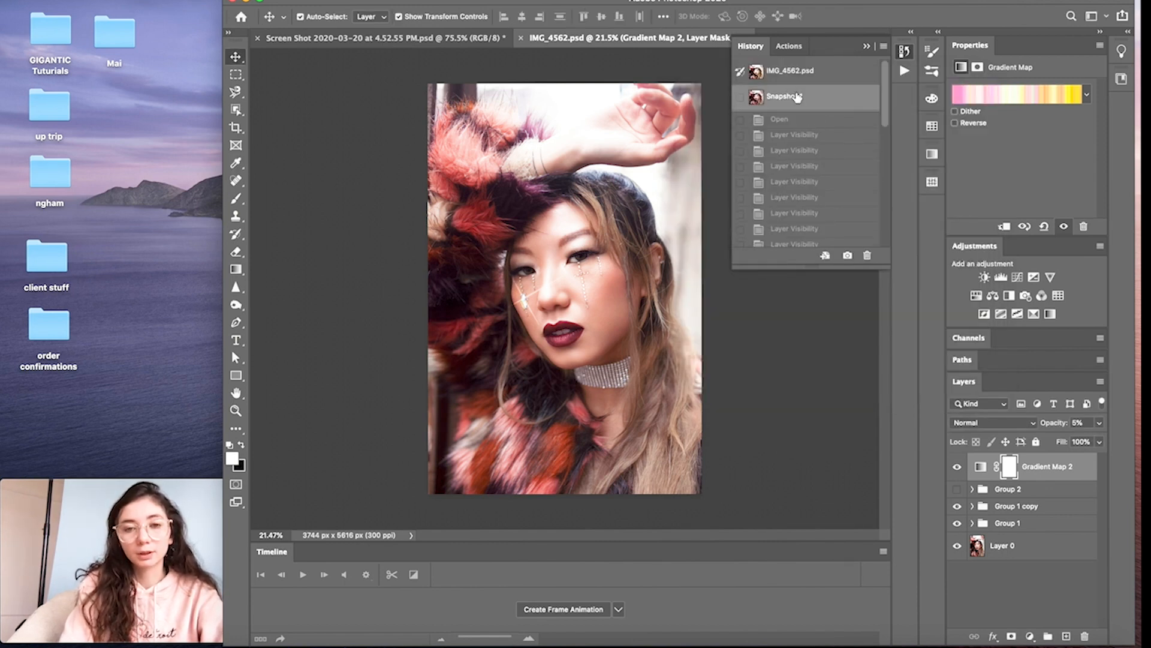
pyautogui.click(795, 75)
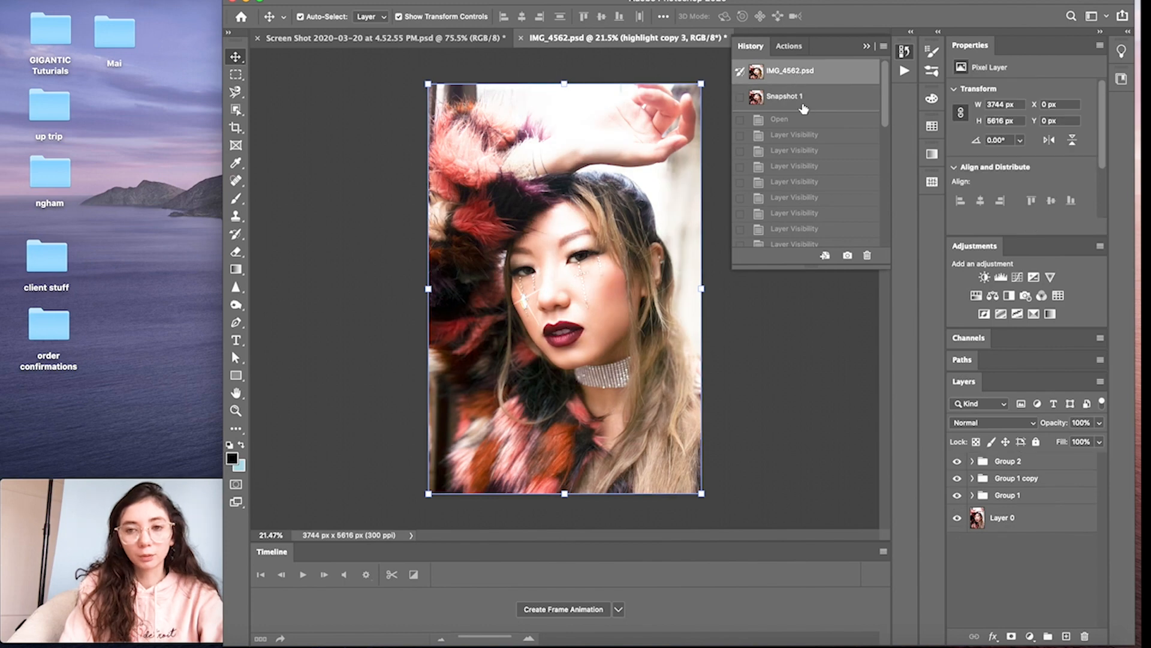
pyautogui.click(803, 102)
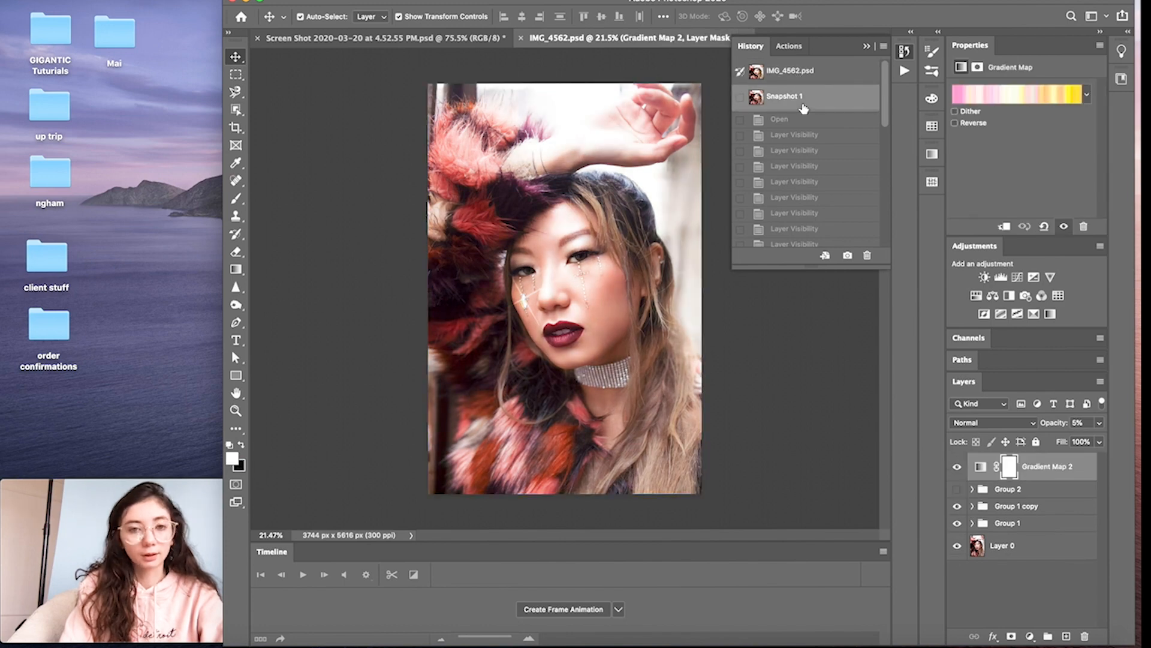
# - Randomize the noise gradient into a green, red and cyan blend and capture the look as another history snapshot
pyautogui.click(1018, 94)
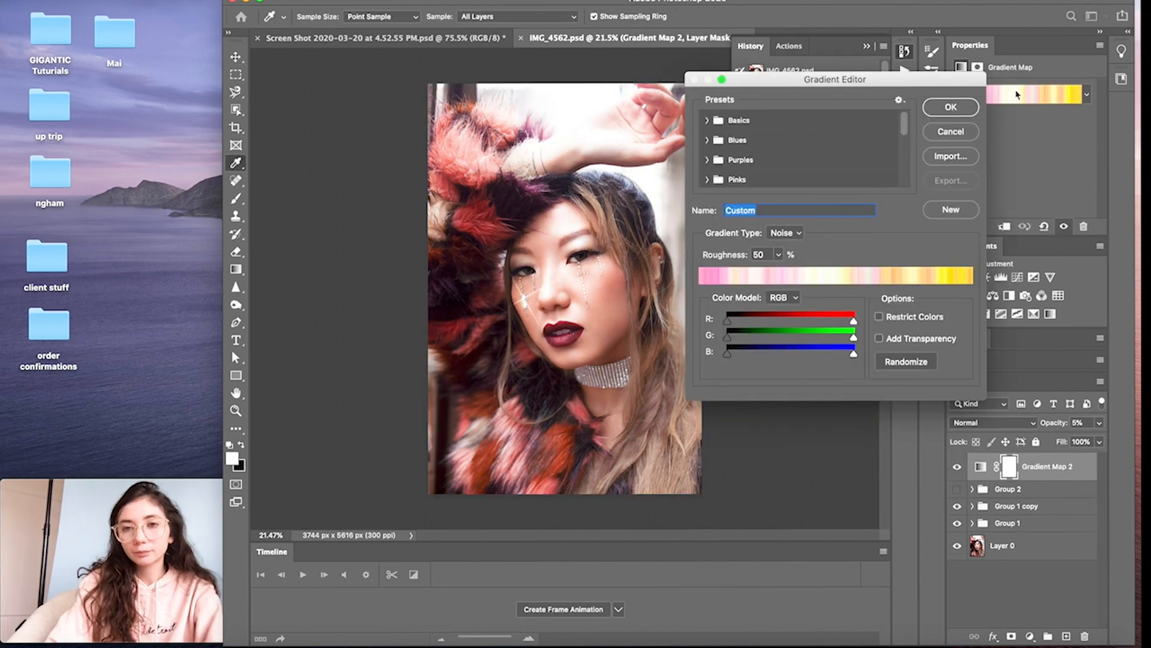
pyautogui.click(921, 367)
pyautogui.click(922, 367)
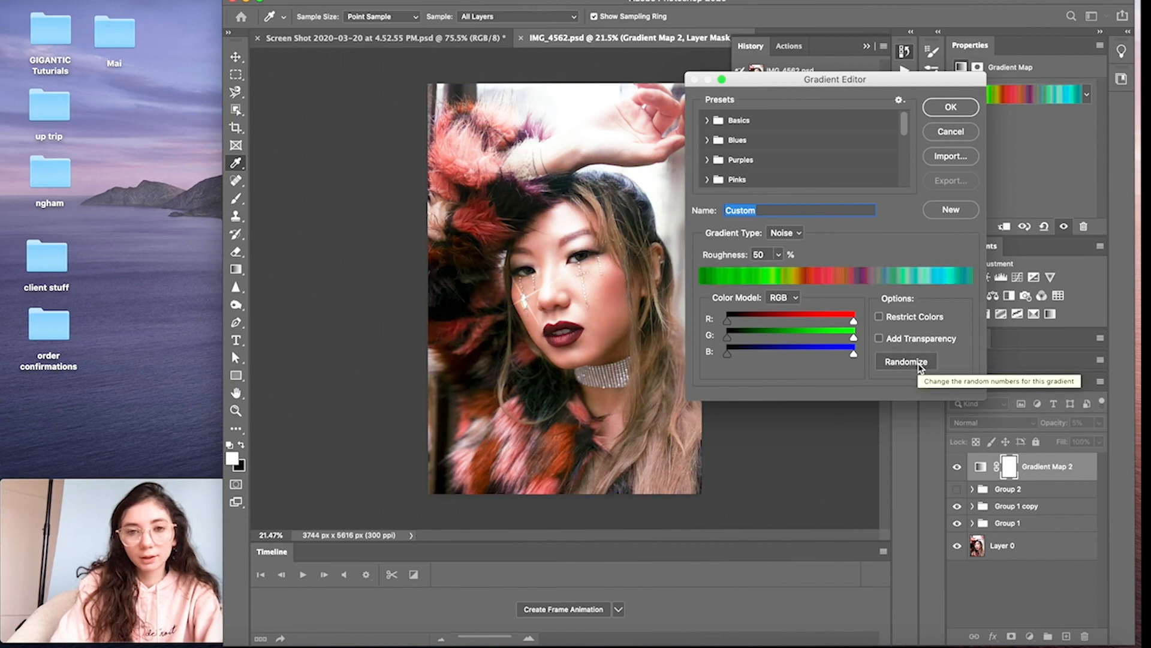
pyautogui.click(953, 108)
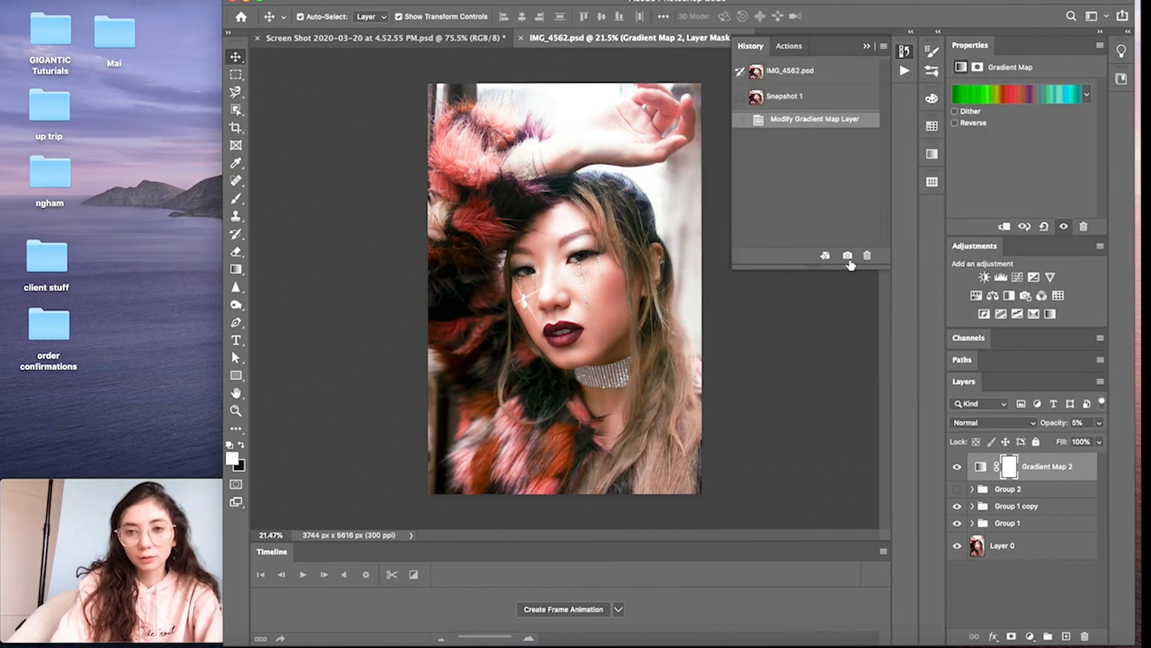
pyautogui.click(847, 256)
# - Randomize the noise gradient until it runs from green to orange-red, and save that variation as a snapshot
pyautogui.click(1025, 96)
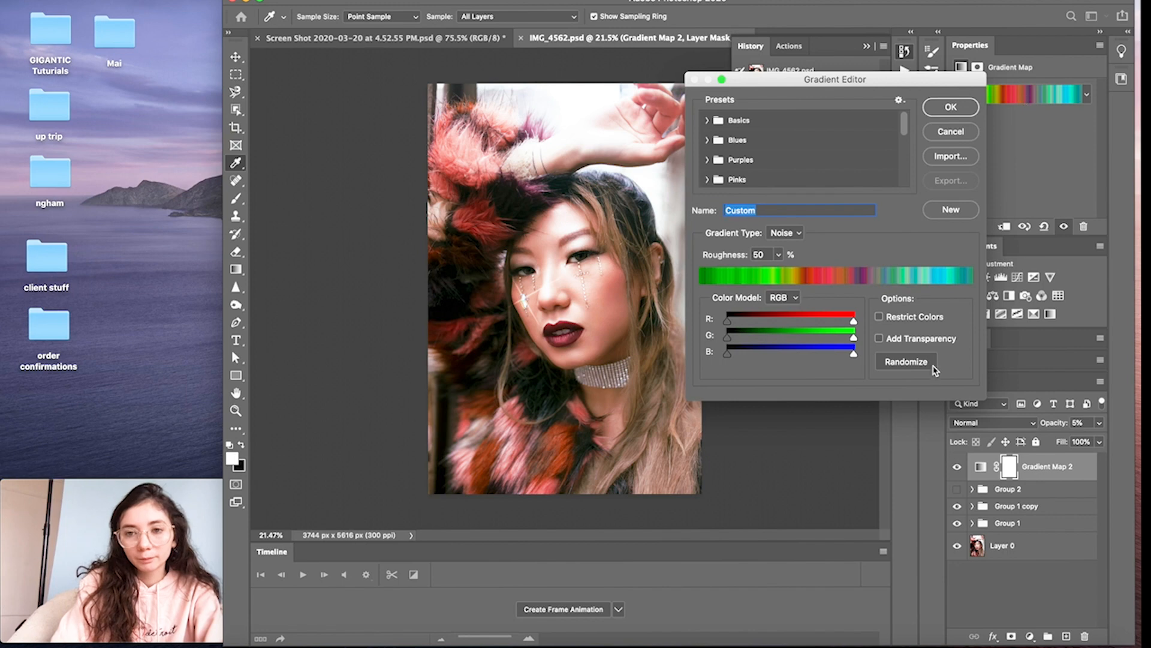
pyautogui.click(915, 365)
pyautogui.click(914, 365)
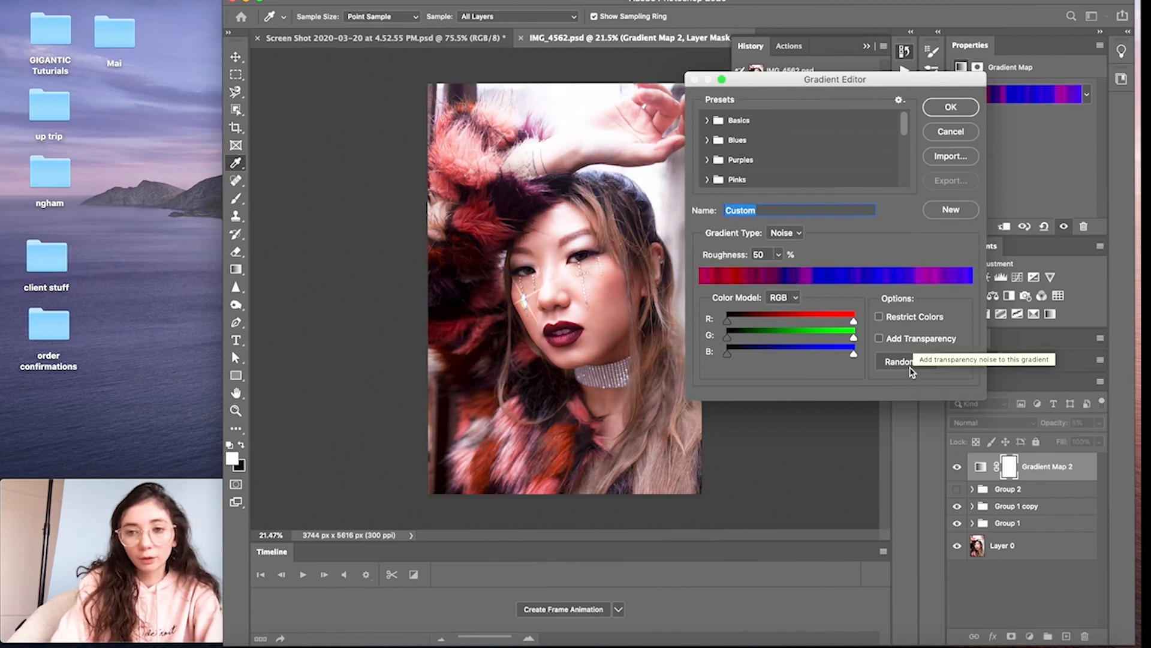
pyautogui.click(913, 363)
pyautogui.click(951, 108)
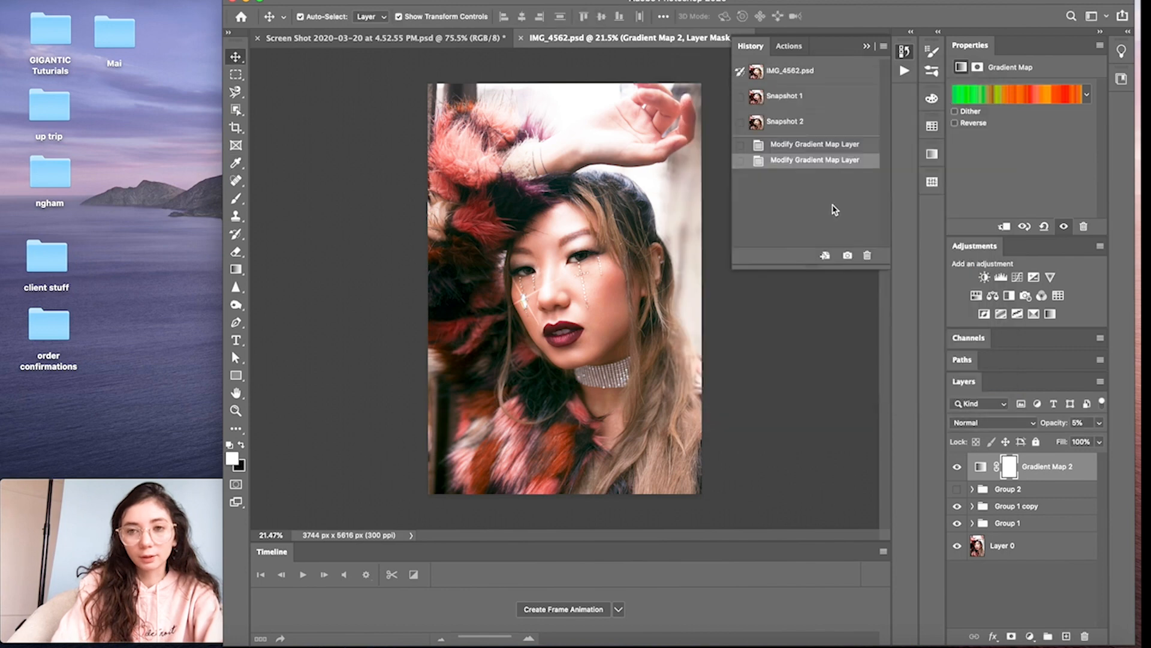
# - Keep randomizing the noise gradient until it runs from yellow through orange to red, and save that variation as a snapshot
pyautogui.click(961, 99)
pyautogui.click(906, 364)
pyautogui.click(908, 363)
pyautogui.click(912, 362)
pyautogui.click(916, 359)
pyautogui.click(917, 360)
pyautogui.click(916, 360)
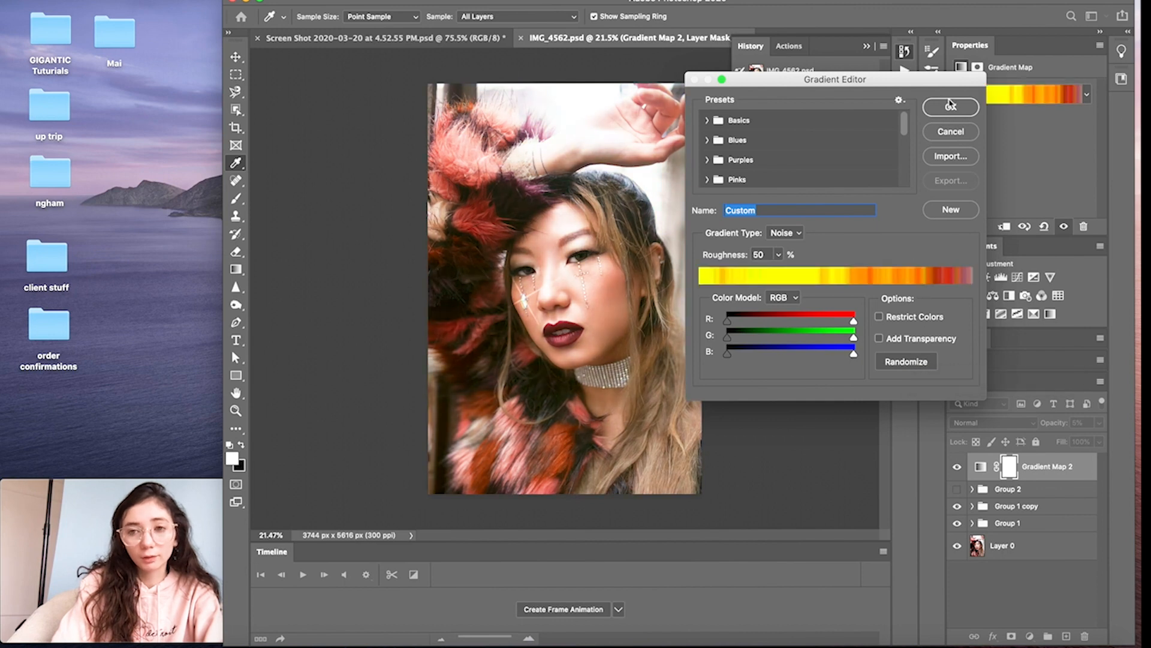
pyautogui.click(951, 107)
# - Randomize the noise gradient further to an orange, red, pink and blue blend, capturing history snapshots of the new looks
pyautogui.click(998, 93)
pyautogui.click(907, 362)
pyautogui.click(907, 362)
pyautogui.click(907, 362)
pyautogui.click(950, 107)
pyautogui.click(847, 256)
pyautogui.click(847, 256)
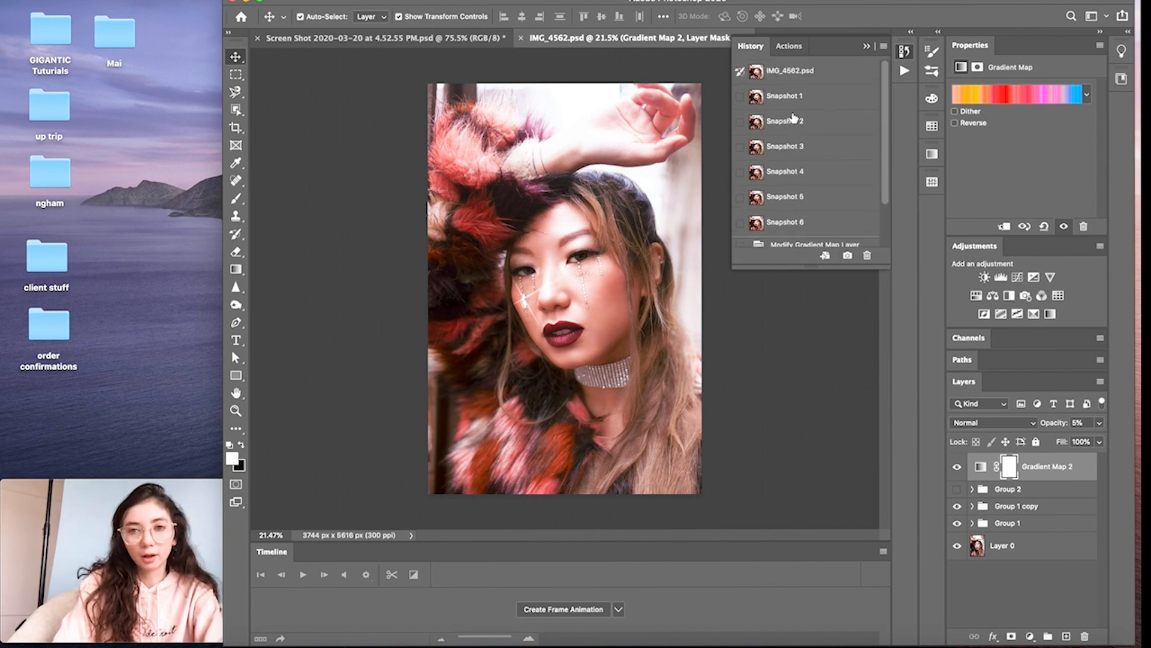
# - Step through Snapshots 1 to 6 and compare the color toning each one gives the portrait
pyautogui.click(811, 100)
pyautogui.click(814, 120)
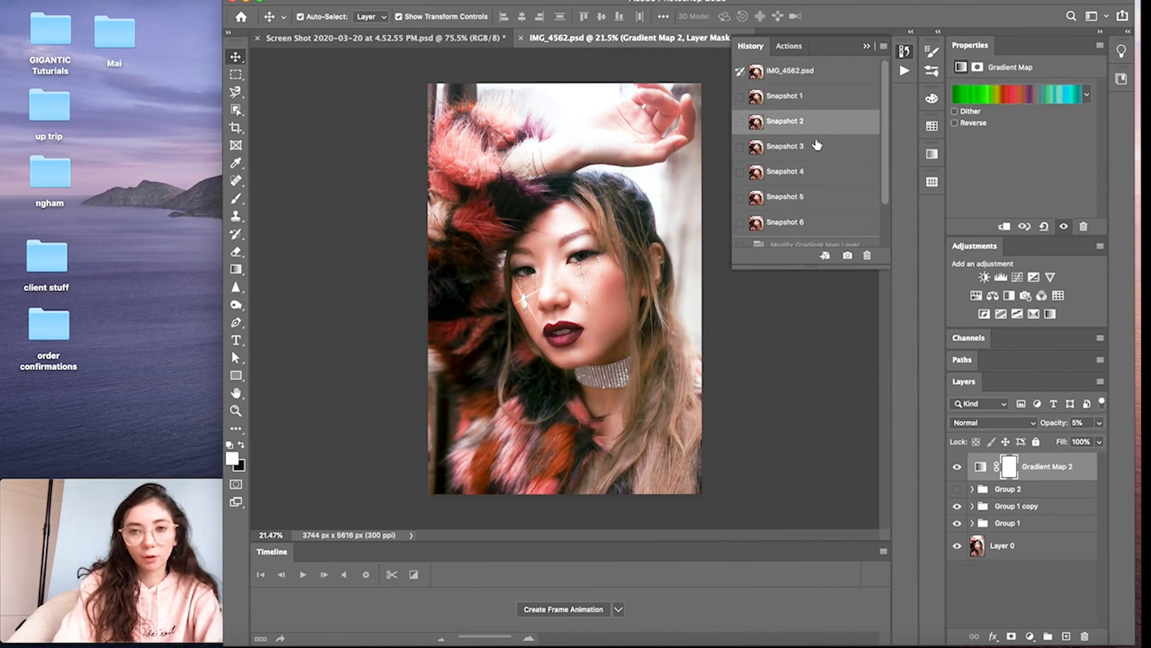
pyautogui.click(816, 146)
pyautogui.click(820, 170)
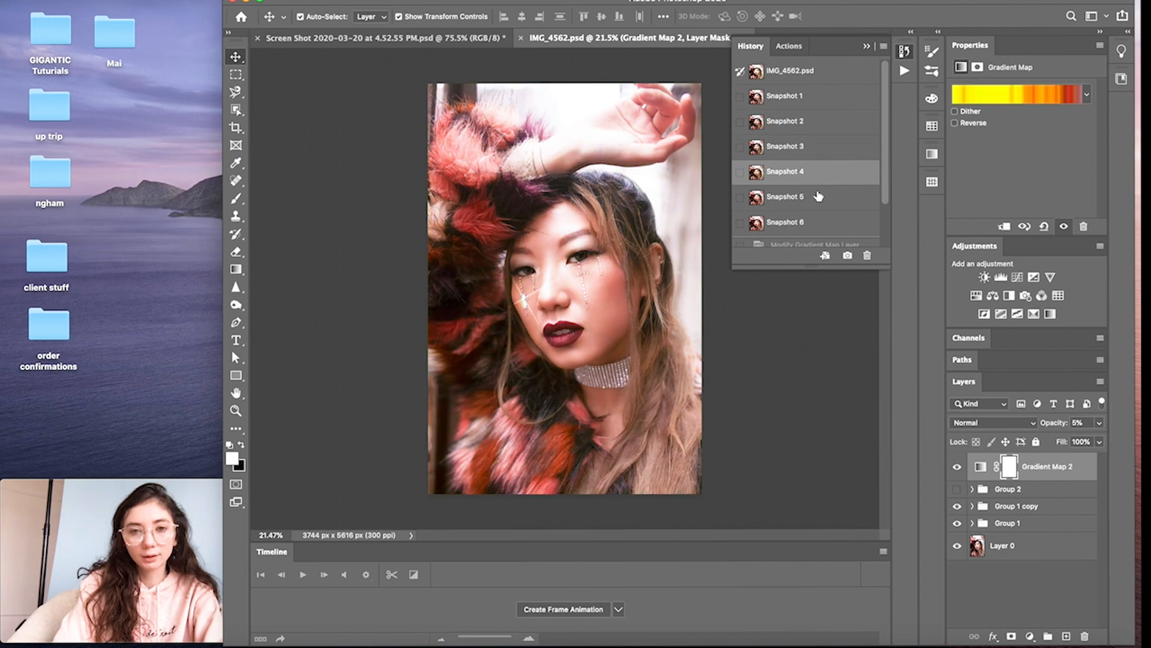
pyautogui.click(818, 196)
pyautogui.click(820, 221)
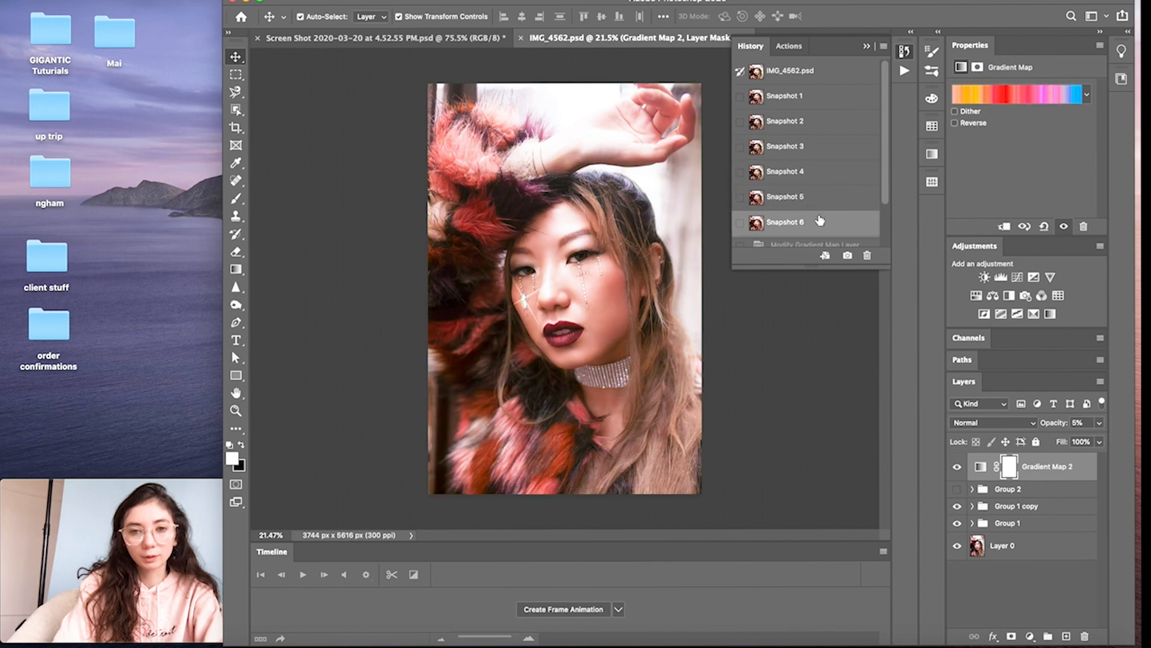
pyautogui.click(832, 94)
pyautogui.click(821, 147)
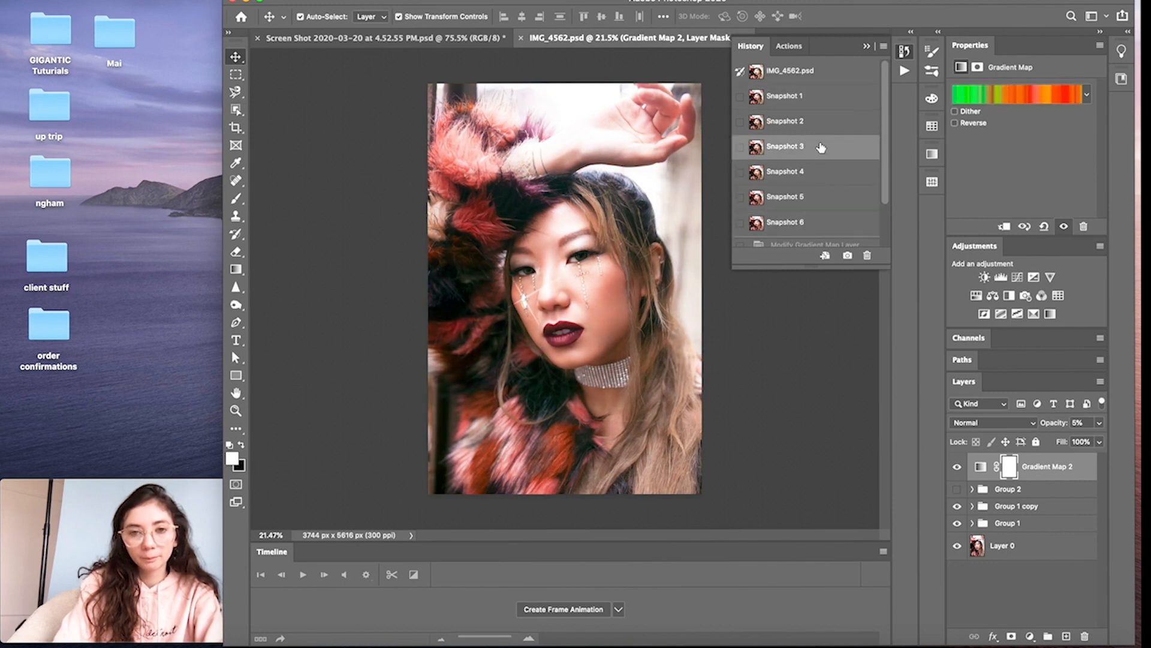
# - Delete Snapshot 2 from the history
pyautogui.click(822, 124)
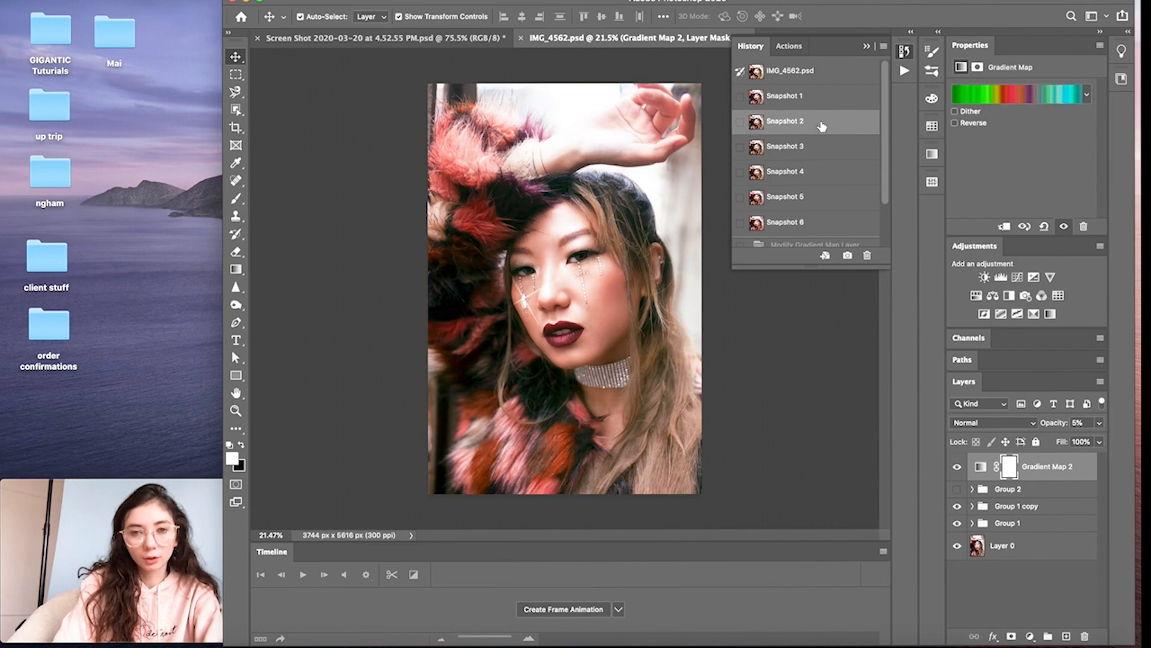
pyautogui.click(865, 255)
pyautogui.click(677, 211)
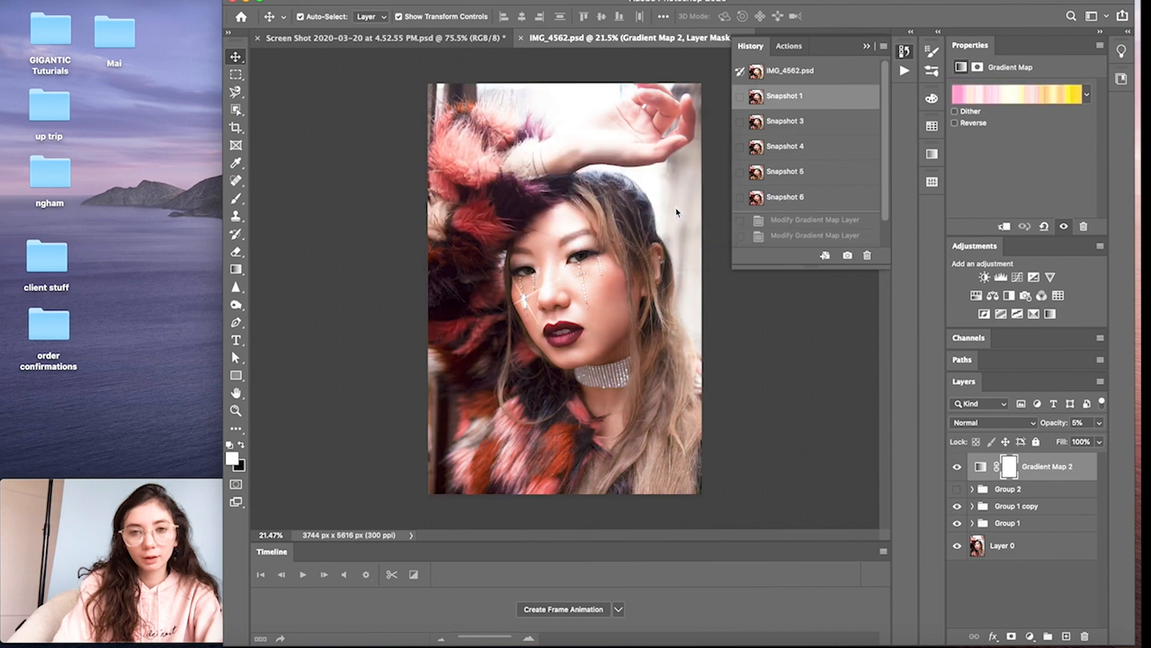
# - Compare the toning of the remaining snapshots, switching among Snapshots 1, 3, 4 and 6
pyautogui.click(811, 193)
pyautogui.click(808, 155)
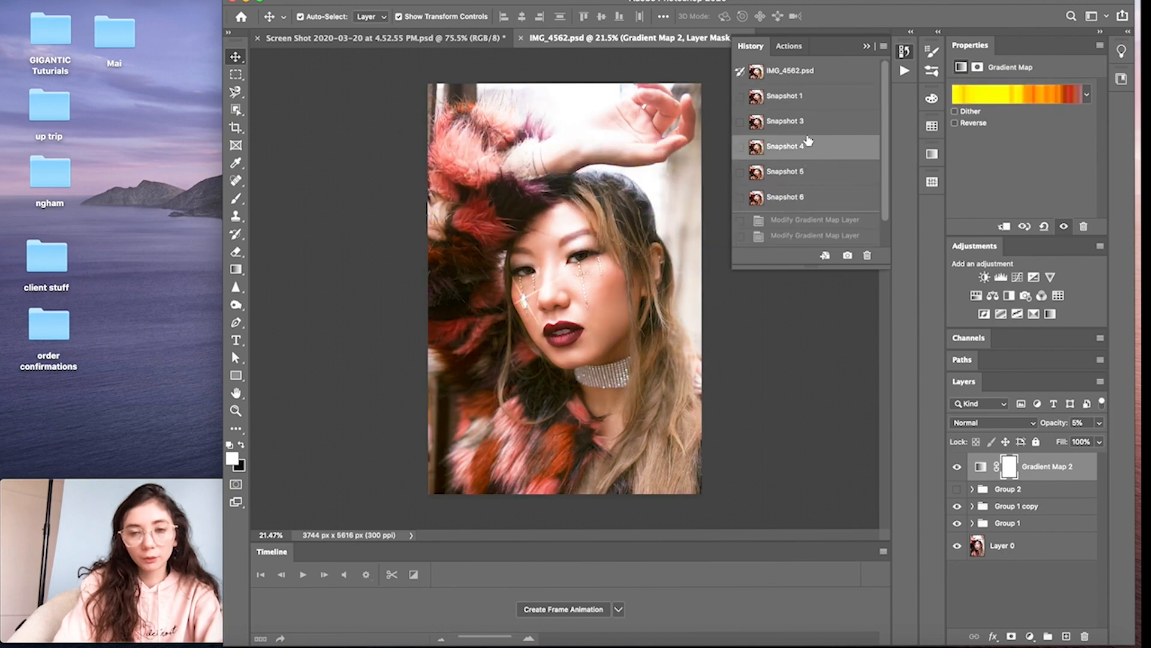
pyautogui.click(810, 125)
pyautogui.click(812, 103)
pyautogui.click(810, 122)
pyautogui.click(811, 147)
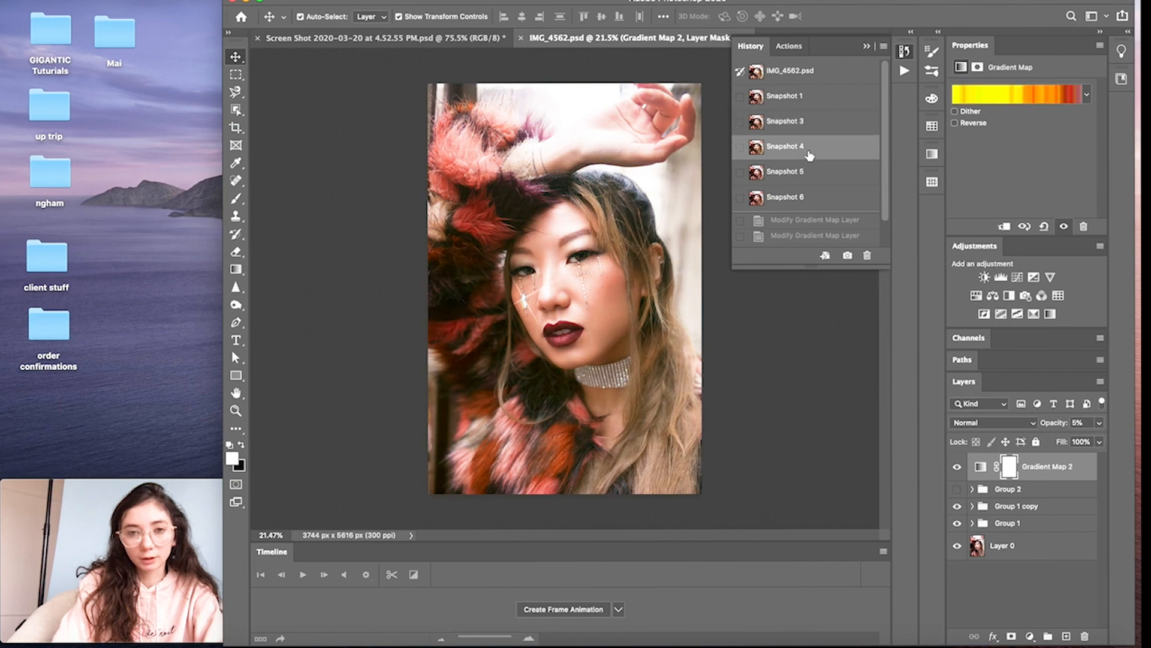
# - Delete Snapshots 6 and 5 from the history and keep the Snapshot 4 toning
pyautogui.click(808, 174)
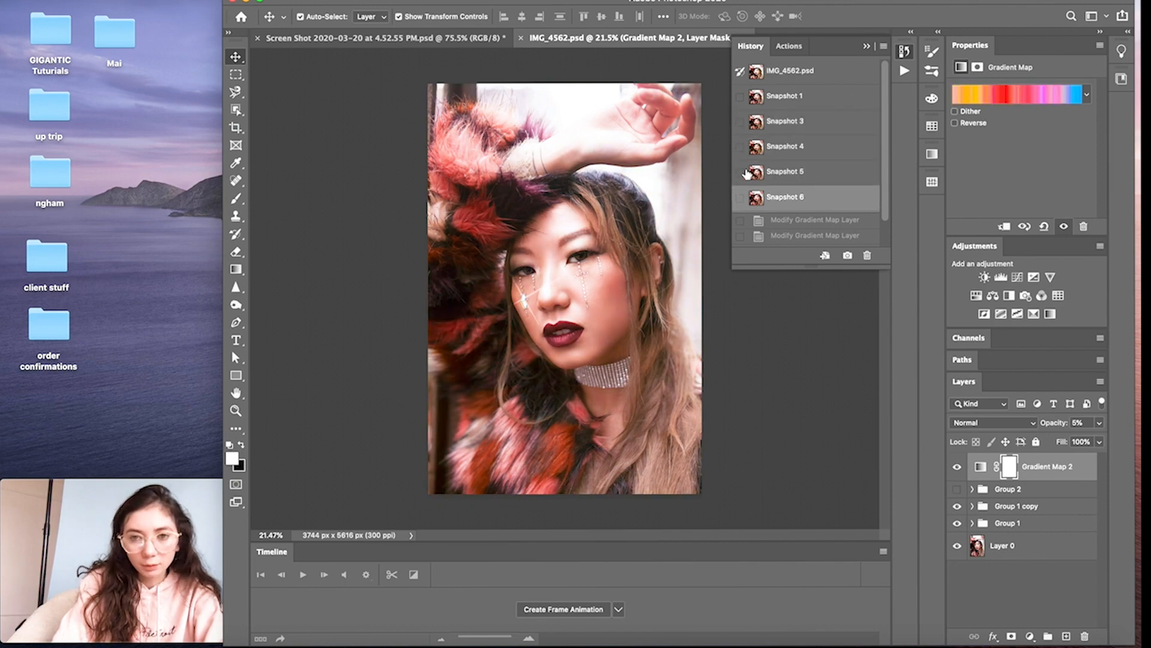
pyautogui.click(869, 256)
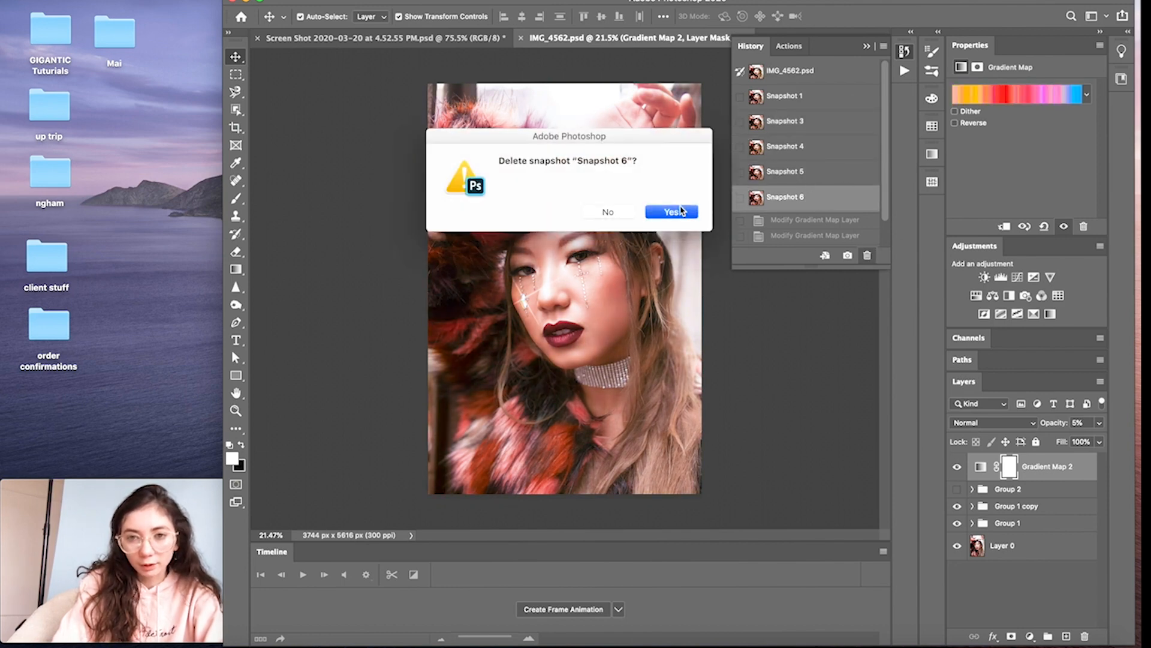
pyautogui.press('Return')
pyautogui.click(868, 256)
pyautogui.press('Return')
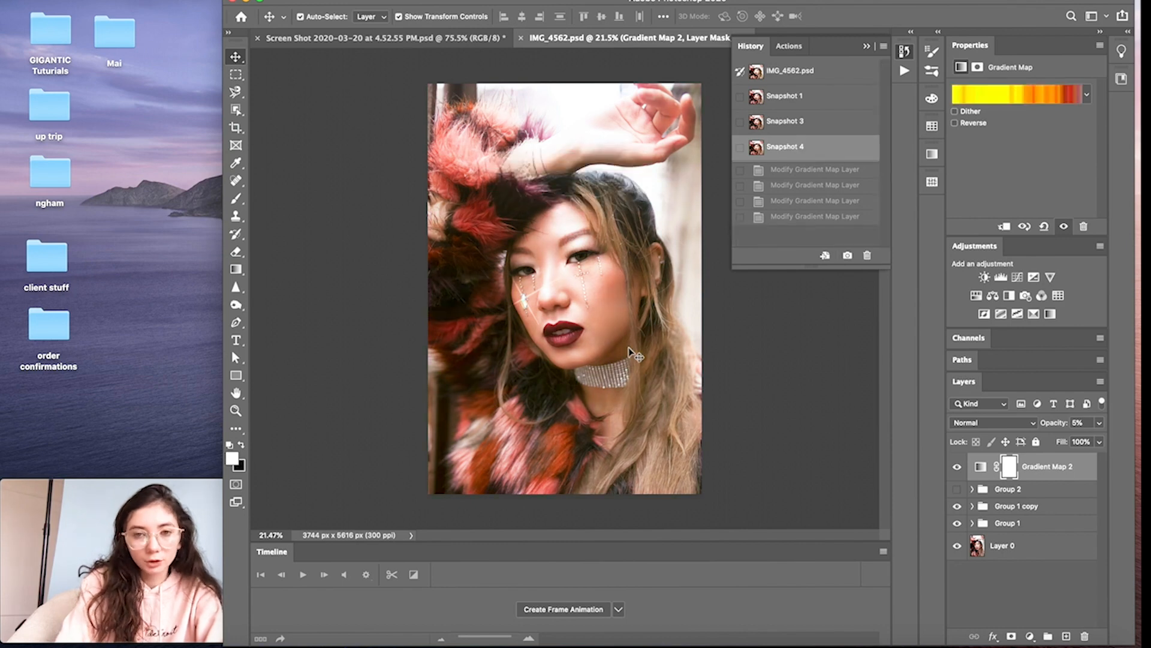
pyautogui.click(905, 55)
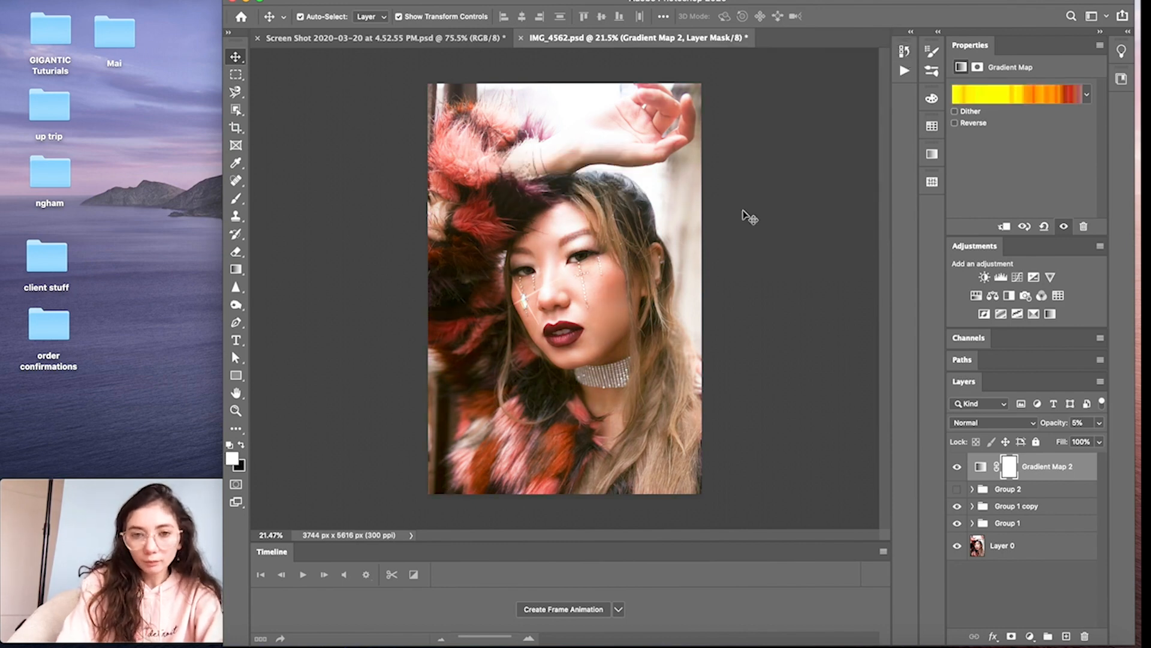
# - Inspect the toned portrait up close, and add a Selective Color adjustment layer above Gradient Map 2
pyautogui.scroll(3, 590, 328)
pyautogui.scroll(4, 588, 326)
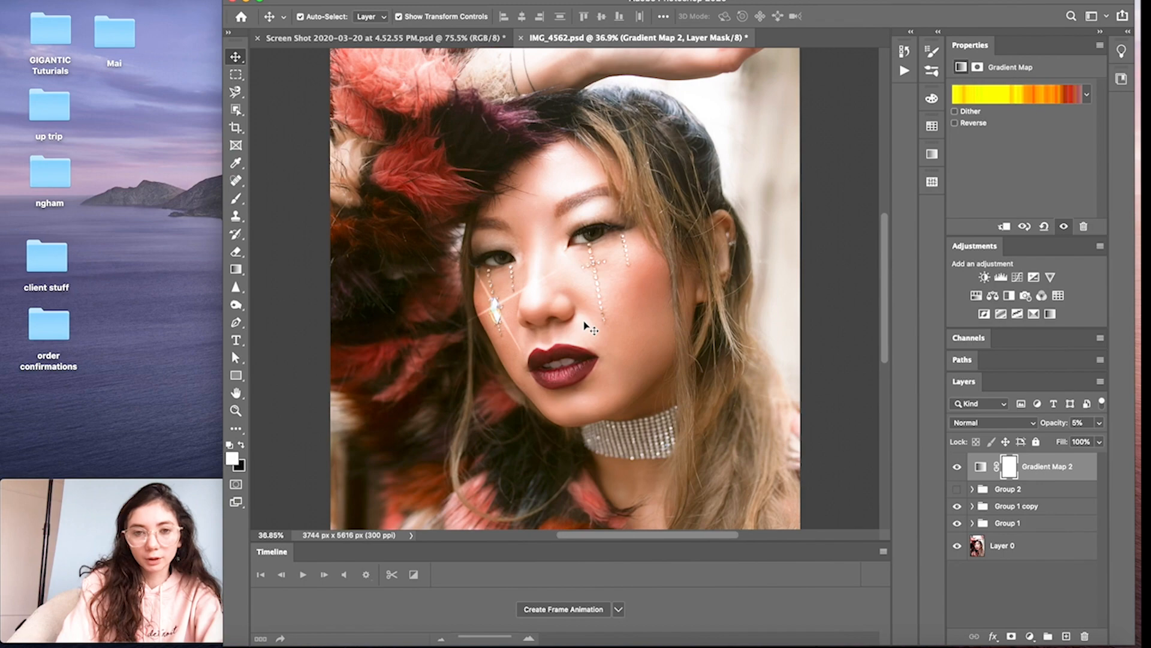
pyautogui.scroll(-2, 589, 327)
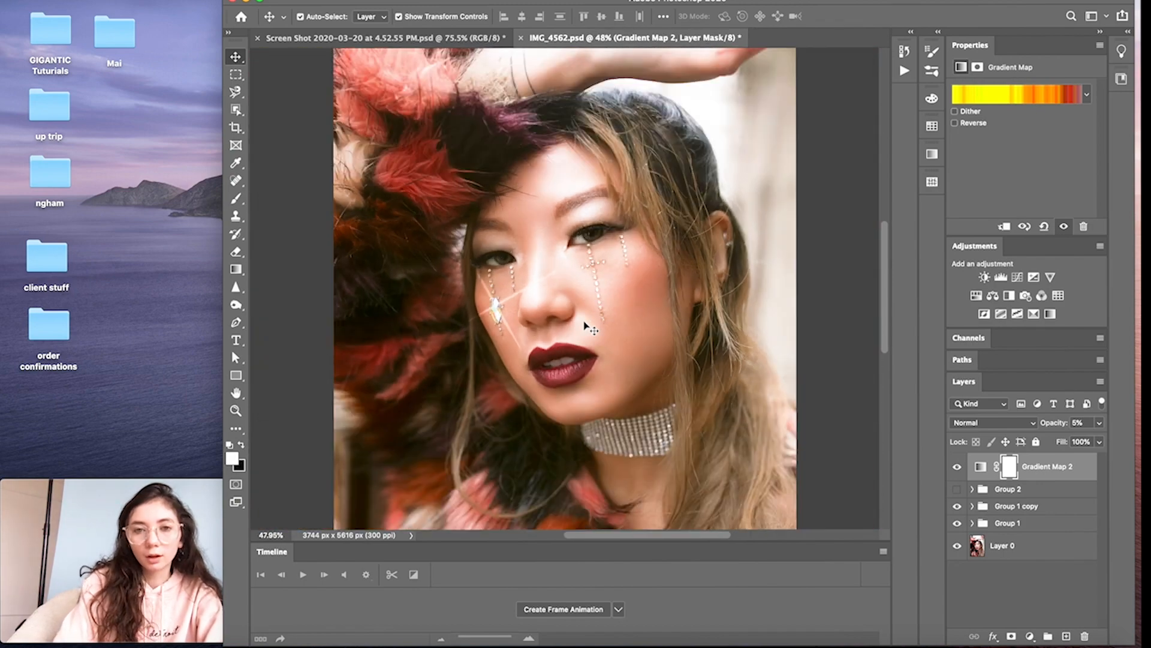
pyautogui.scroll(-2, 590, 326)
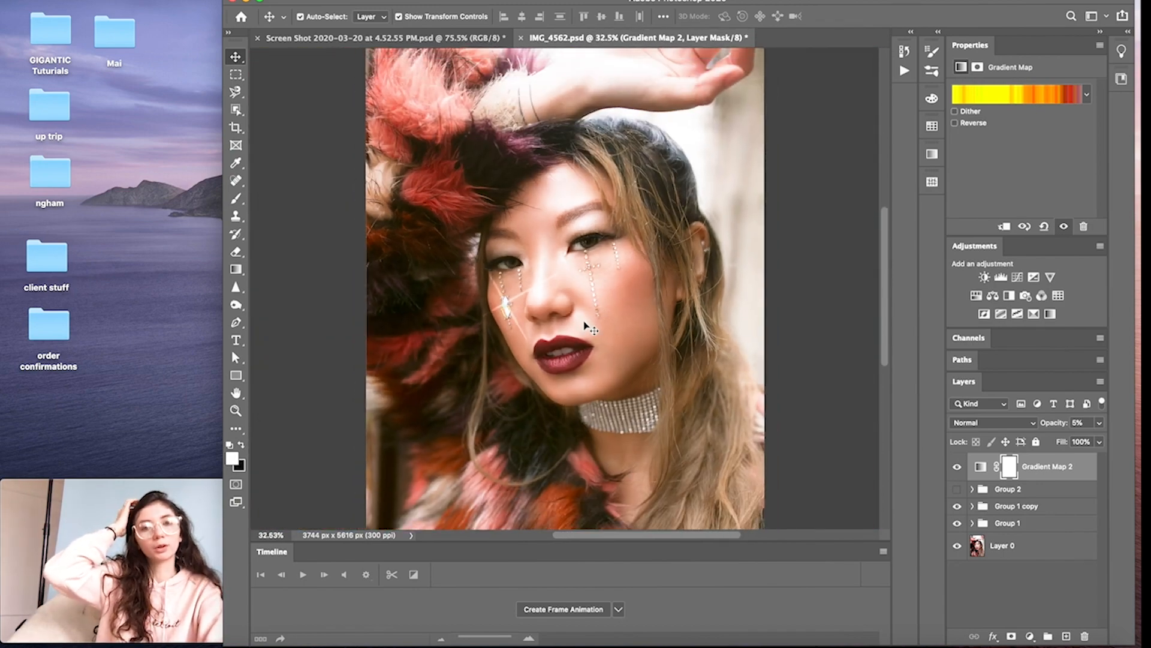
pyautogui.scroll(-1, 543, 309)
pyautogui.scroll(-2, 543, 309)
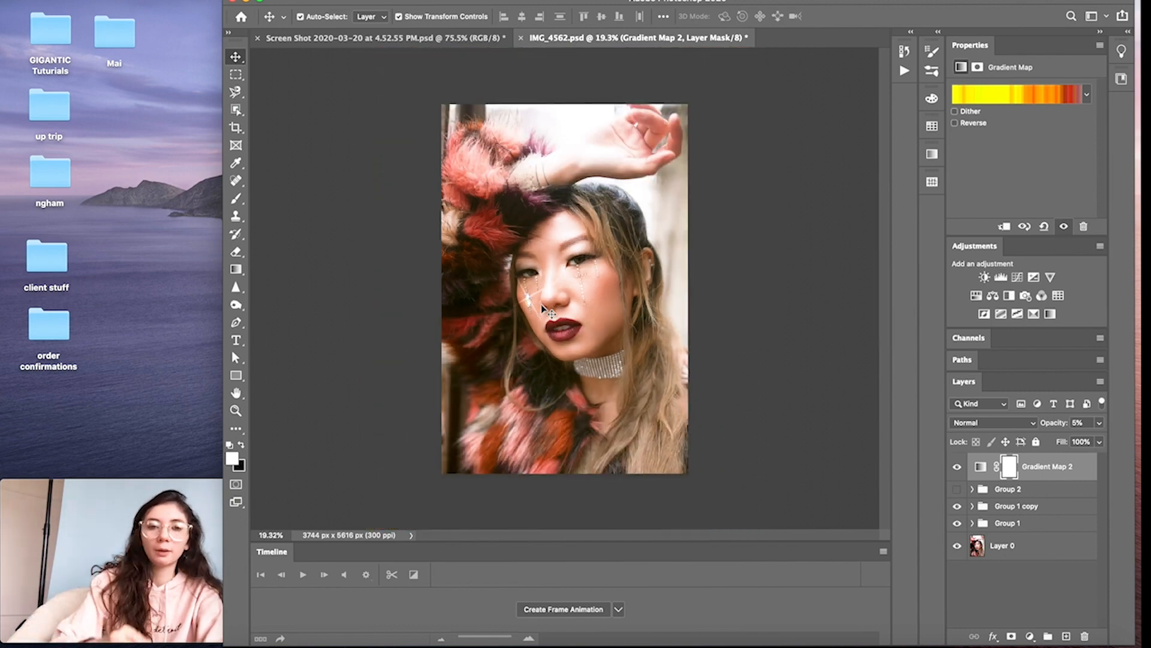
pyautogui.click(1029, 637)
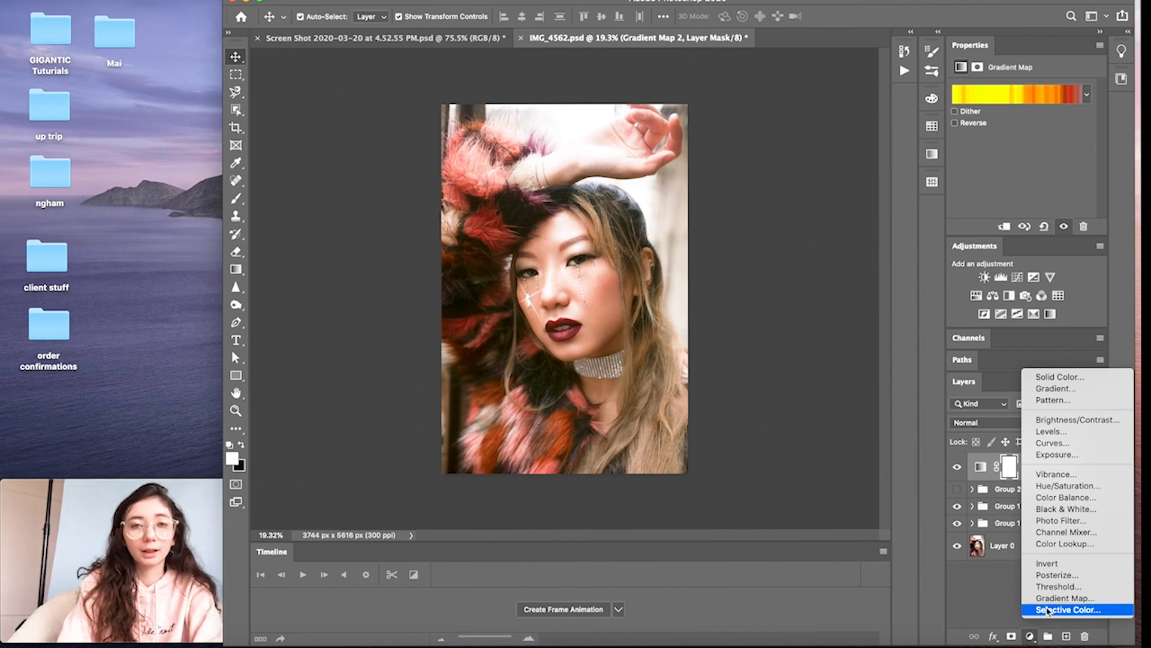
pyautogui.click(1047, 611)
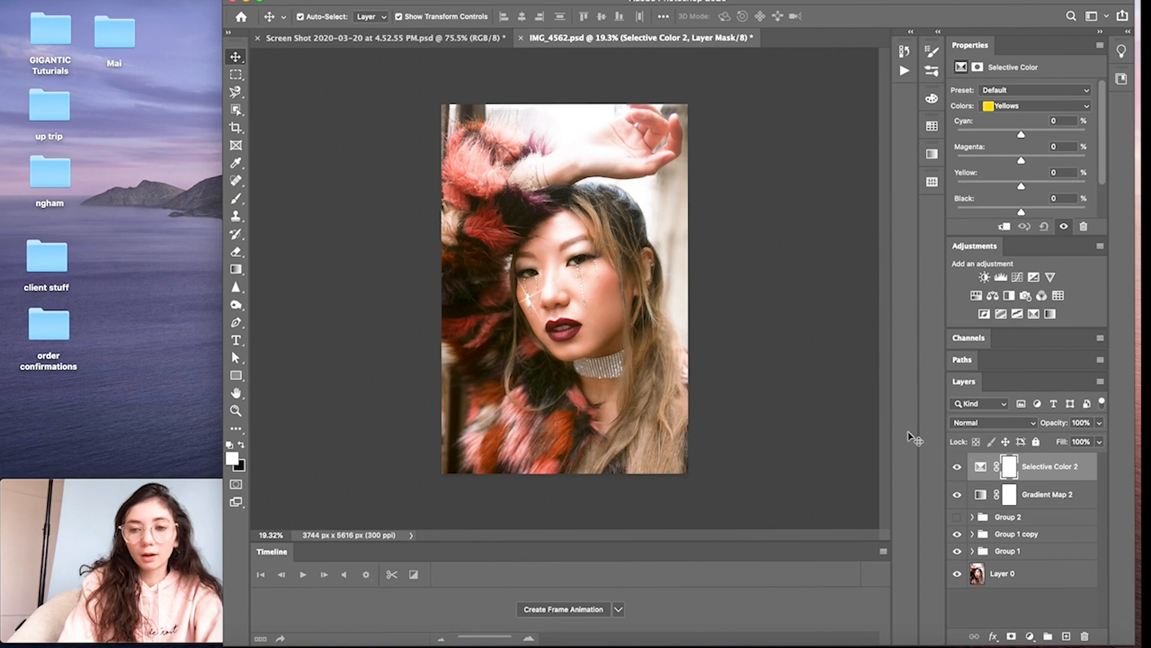
# - Look through the adjustment layers stored inside Group 2
pyautogui.click(972, 517)
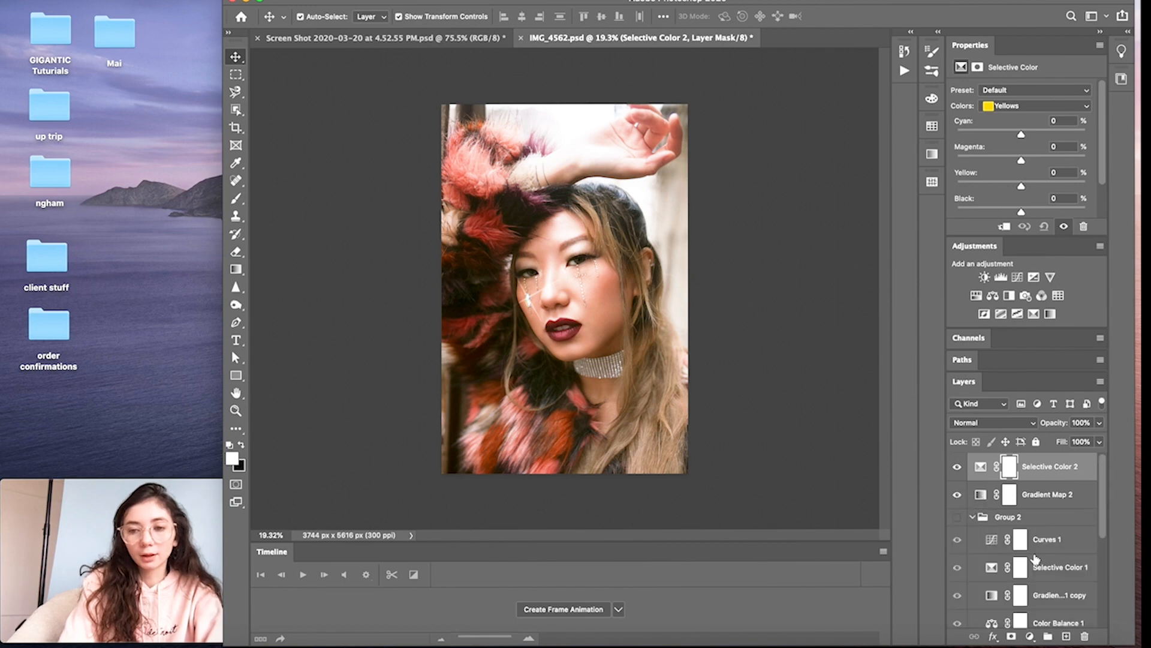
pyautogui.scroll(-3, 1035, 559)
pyautogui.scroll(-3, 1035, 559)
pyautogui.scroll(4, 1037, 516)
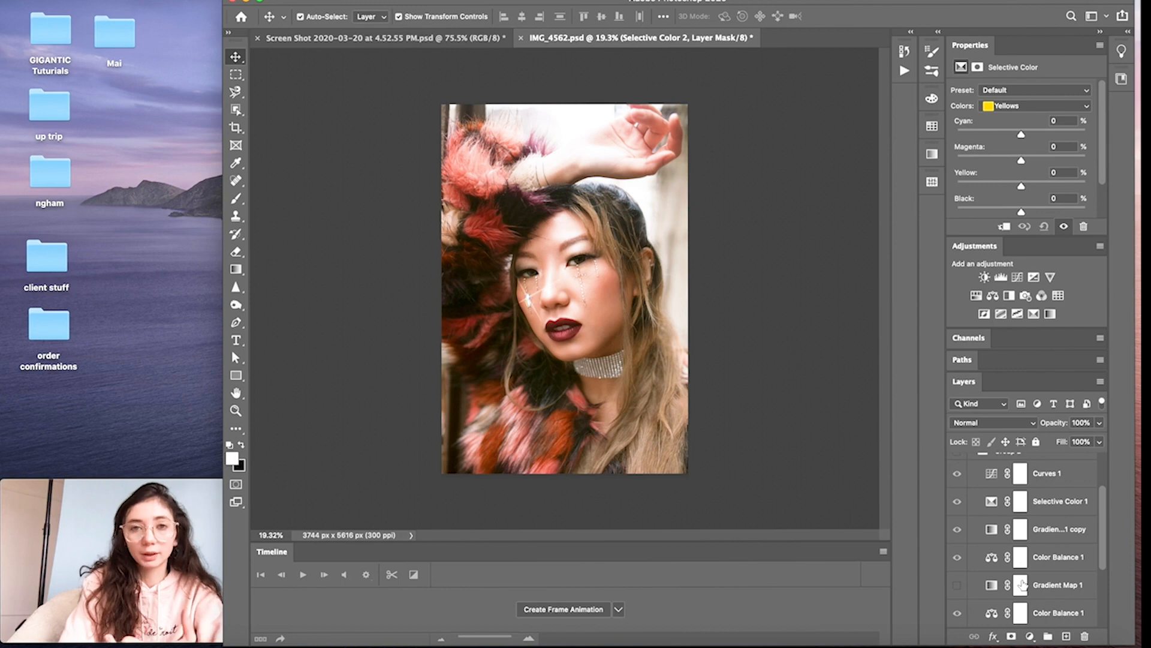
pyautogui.scroll(3, 1021, 584)
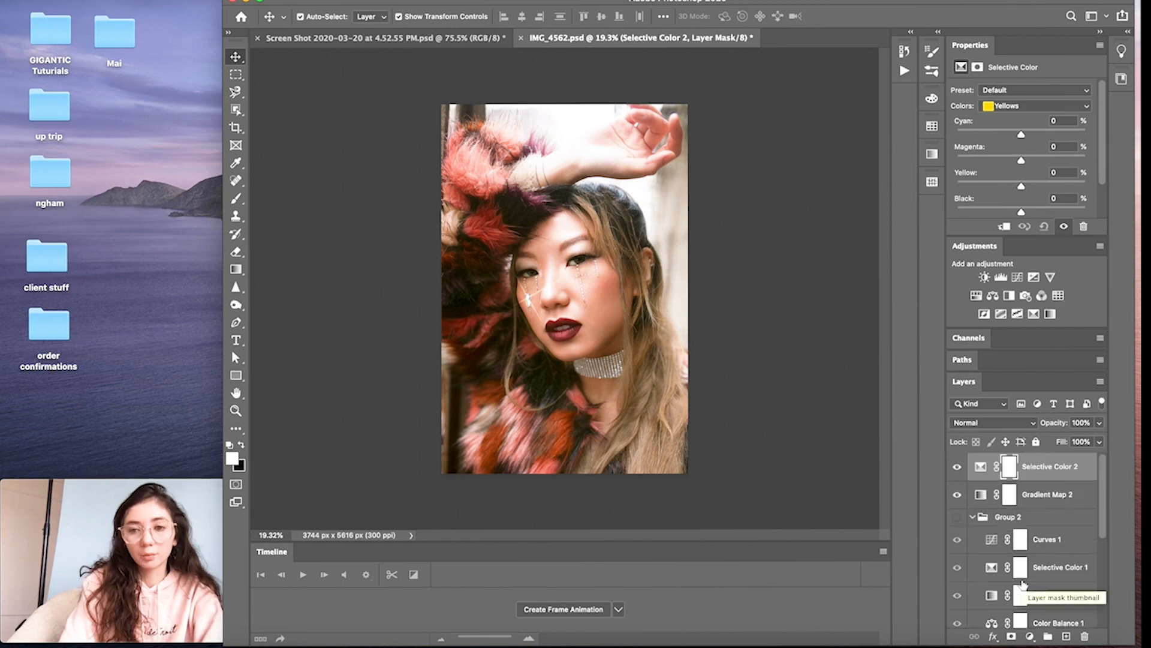
pyautogui.click(974, 517)
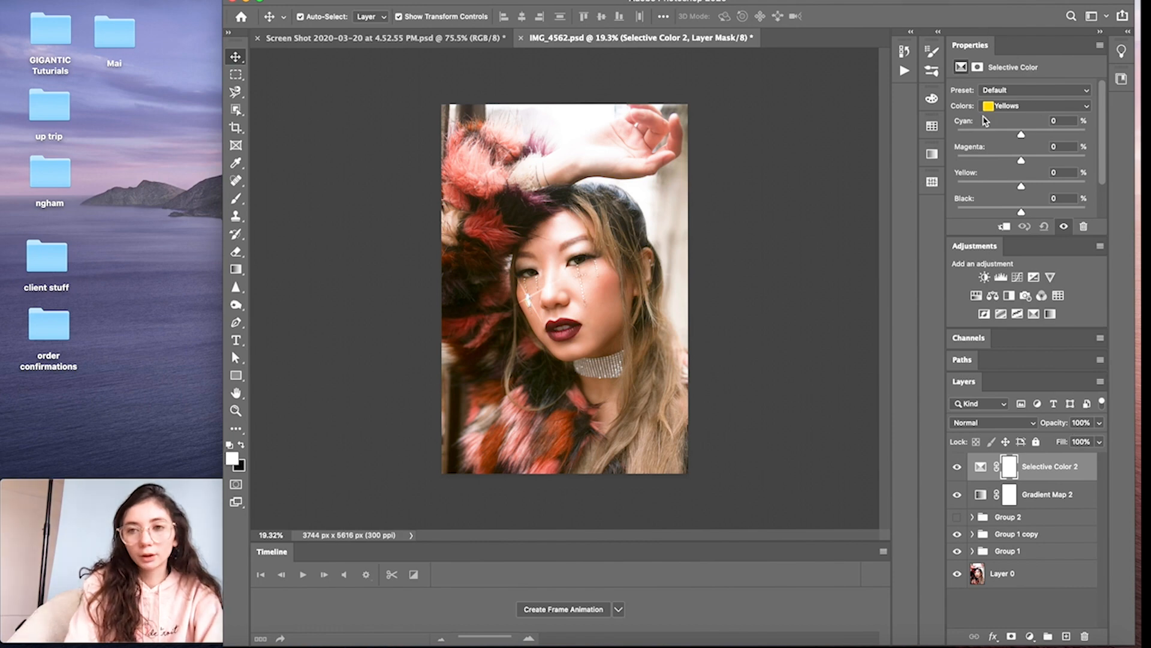
# - For the Yellows in the Selective Color 2 adjustment, set the Yellow amount to -25%
pyautogui.click(1046, 107)
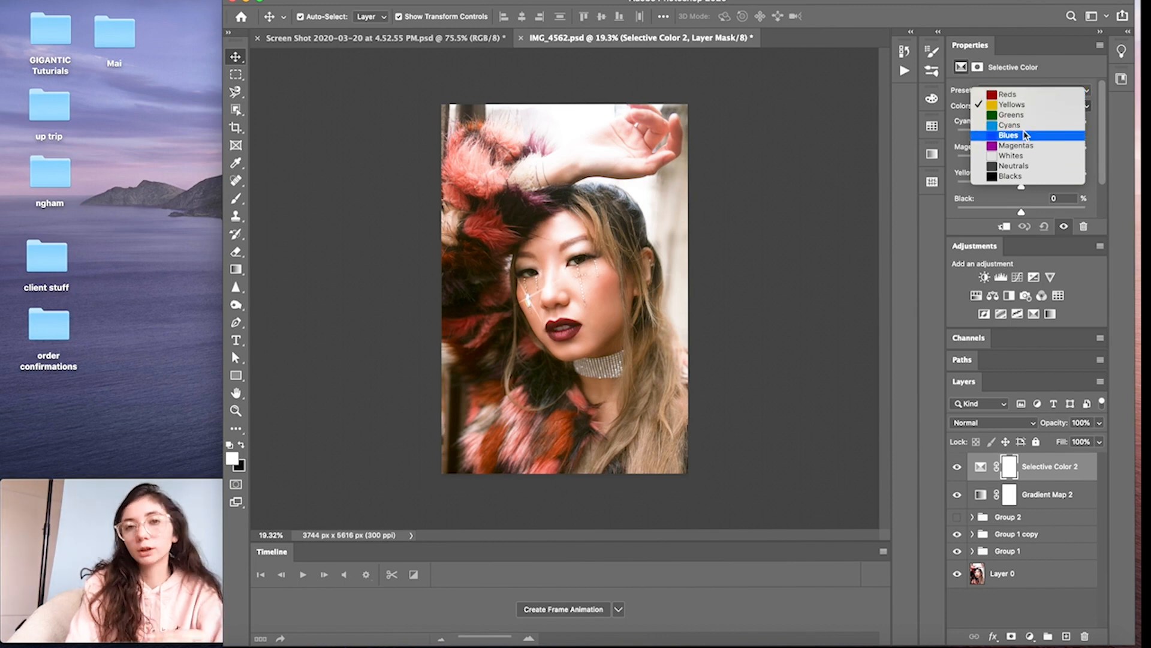
pyautogui.click(1024, 105)
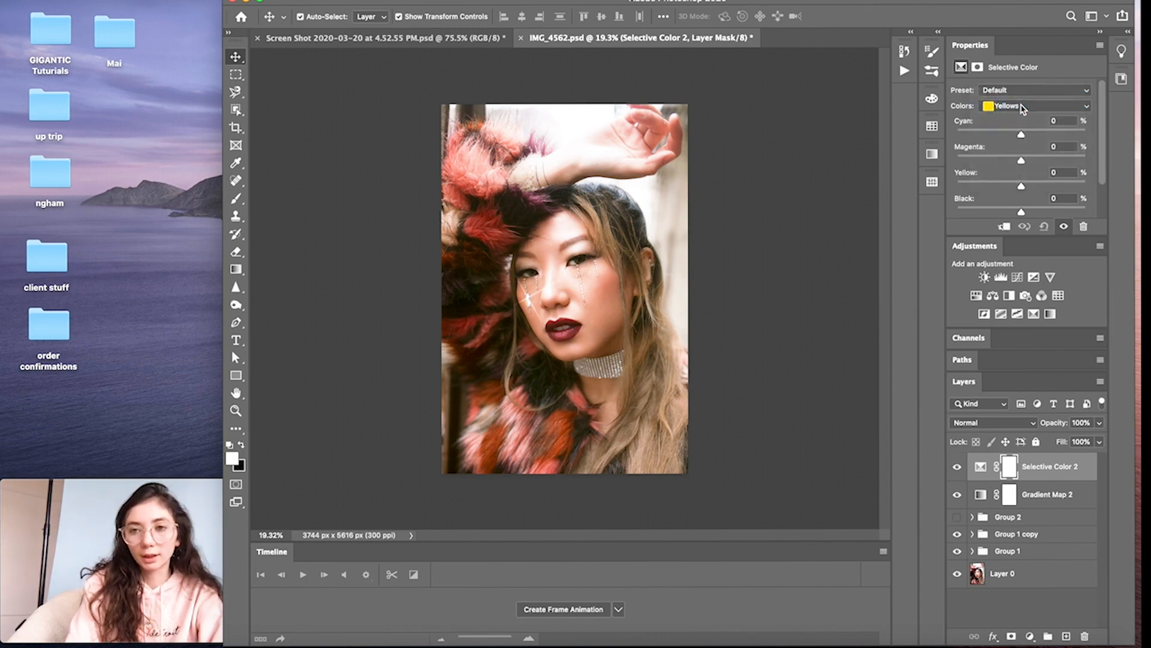
pyautogui.moveTo(1021, 188)
pyautogui.mouseDown()
pyautogui.moveTo(963, 186)
pyautogui.moveTo(1059, 186)
pyautogui.moveTo(1003, 187)
pyautogui.mouseUp()
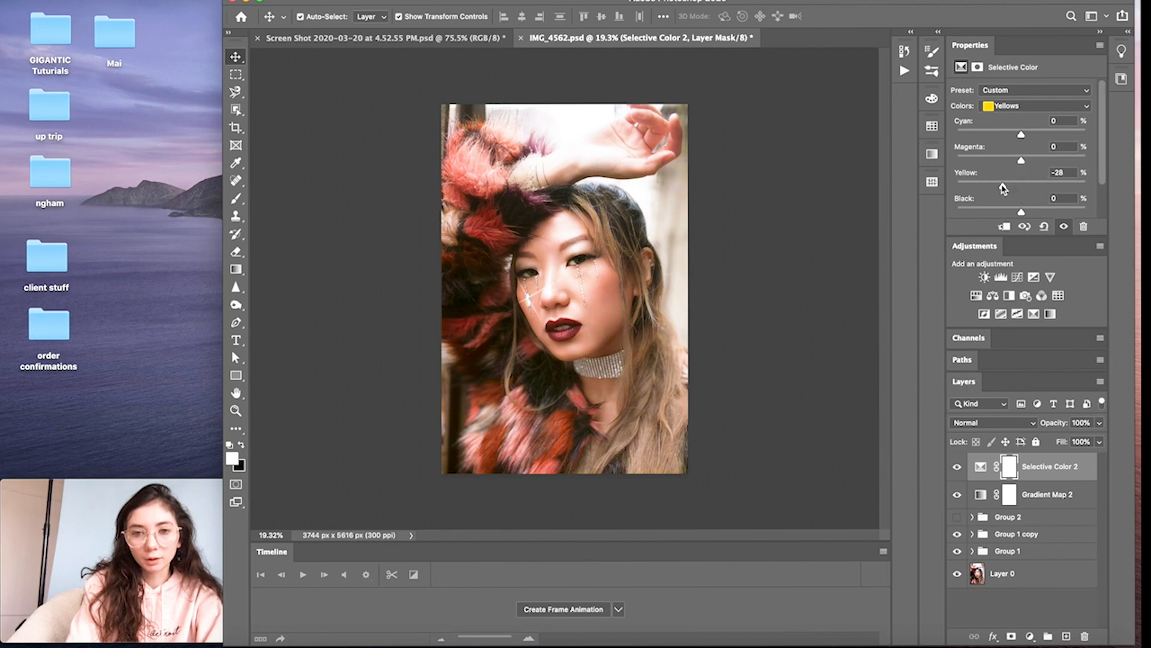
pyautogui.moveTo(1004, 188); pyautogui.dragTo(1006, 189)
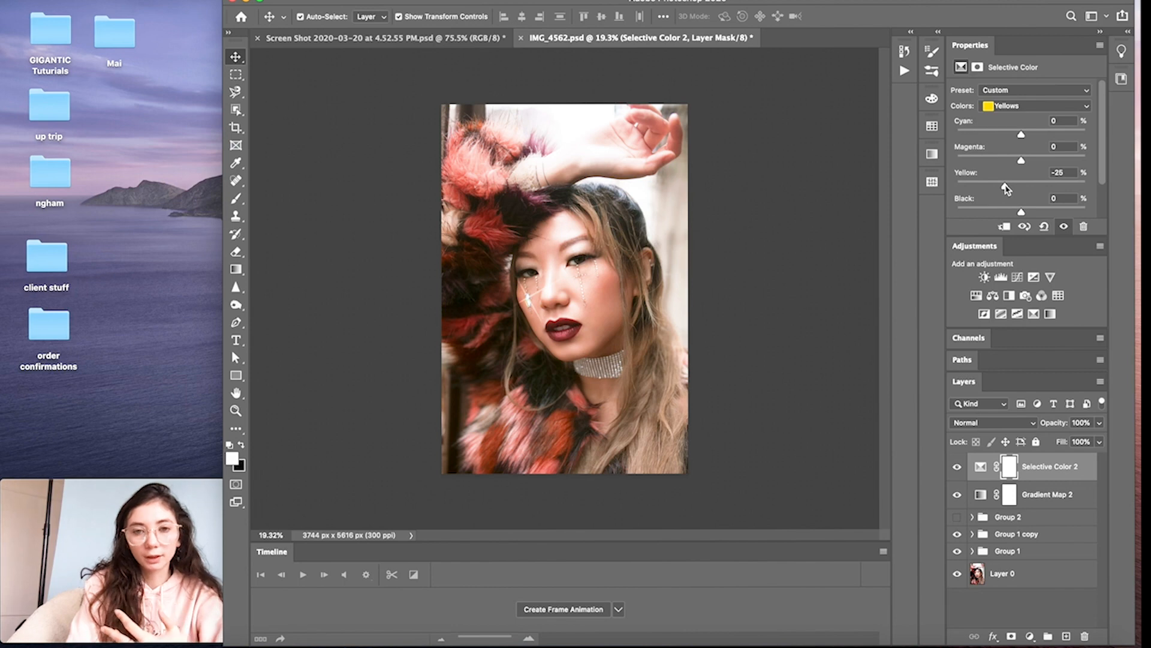
# - For the Reds in the Selective Color 2 adjustment, set Magenta to +2%, Cyan to +4% and Black to -3%
pyautogui.click(1025, 105)
pyautogui.click(1026, 94)
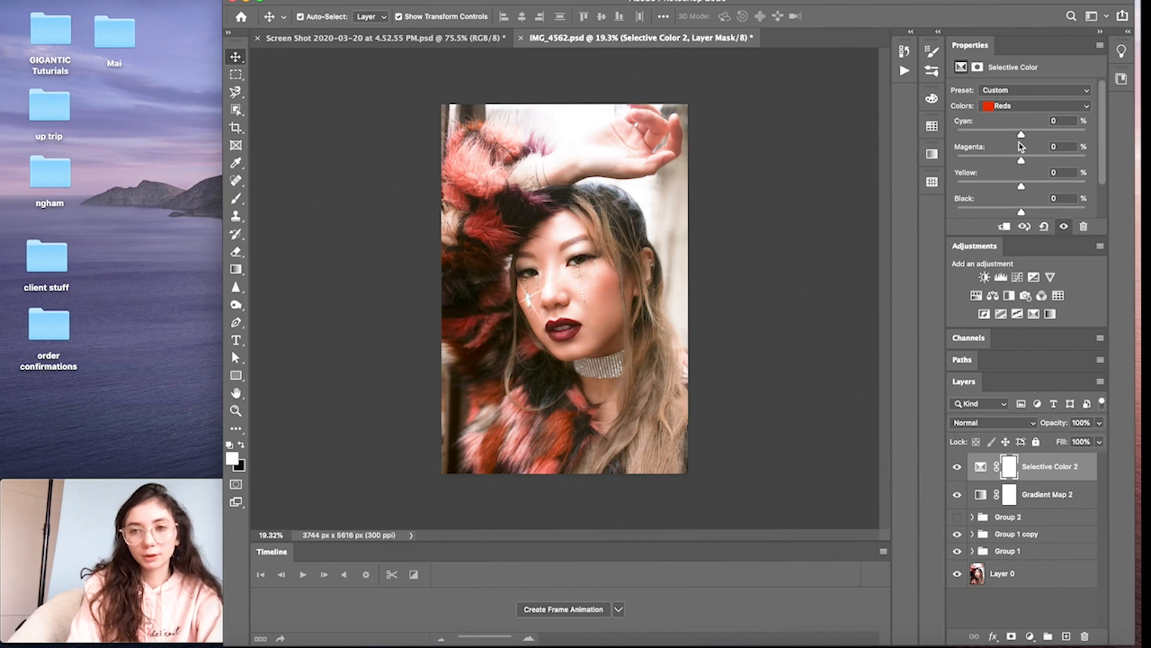
pyautogui.moveTo(1023, 162)
pyautogui.mouseDown()
pyautogui.moveTo(1010, 162)
pyautogui.moveTo(1026, 162)
pyautogui.mouseUp()
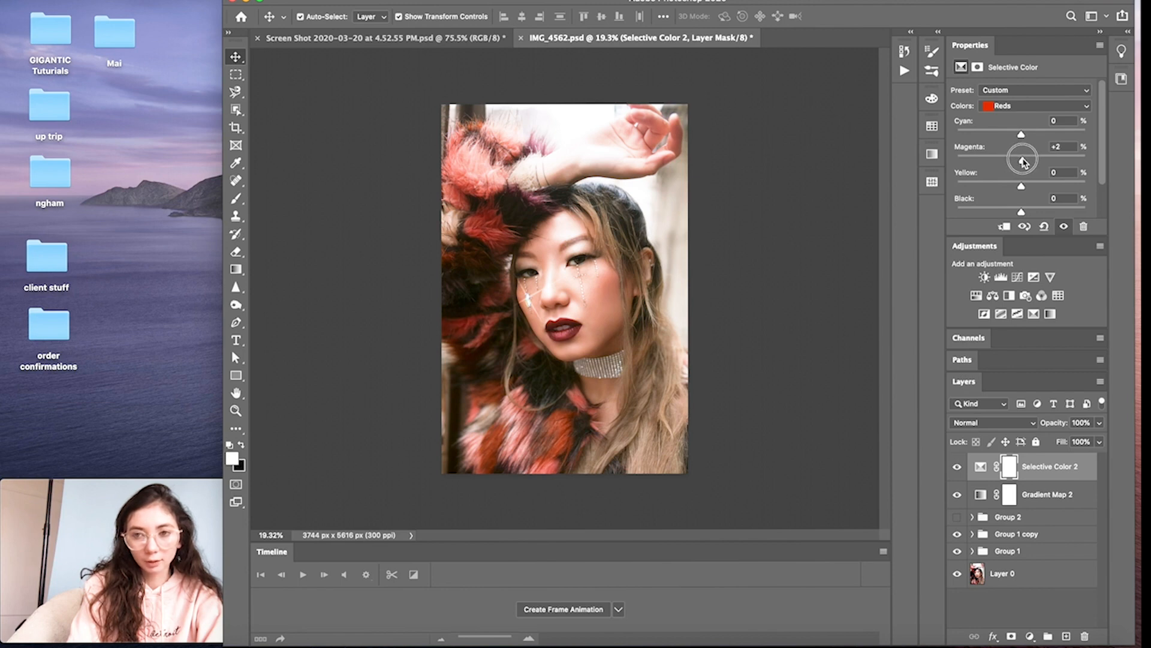
pyautogui.moveTo(1023, 136)
pyautogui.mouseDown()
pyautogui.moveTo(1000, 137)
pyautogui.moveTo(1026, 136)
pyautogui.mouseUp()
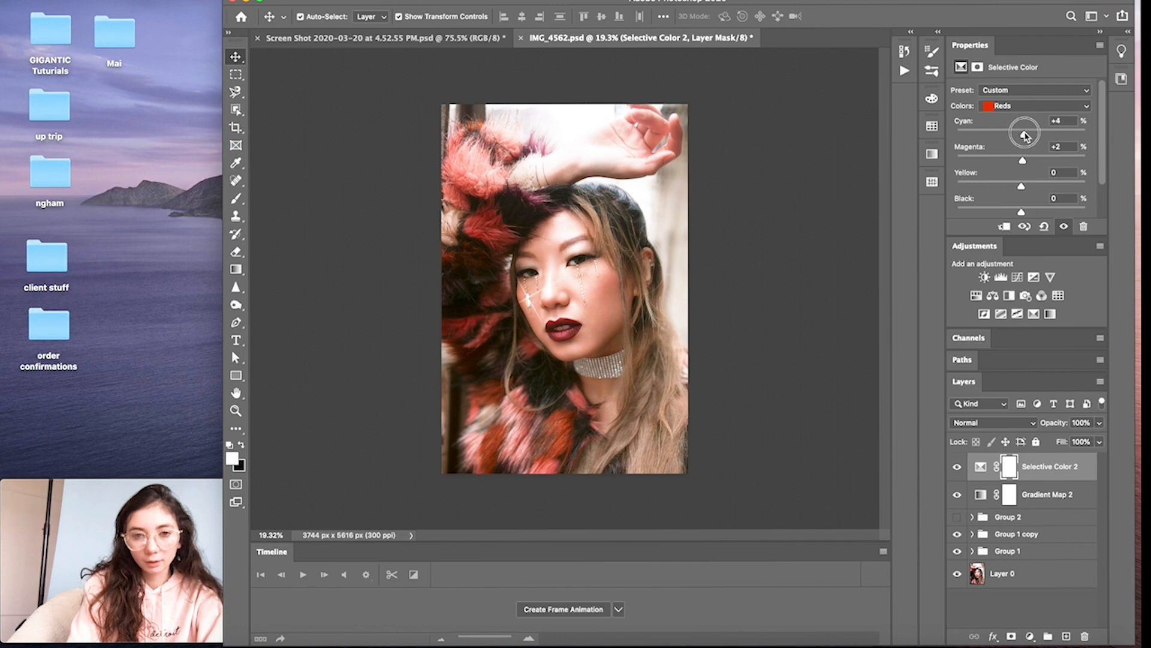
pyautogui.scroll(-2, 1030, 201)
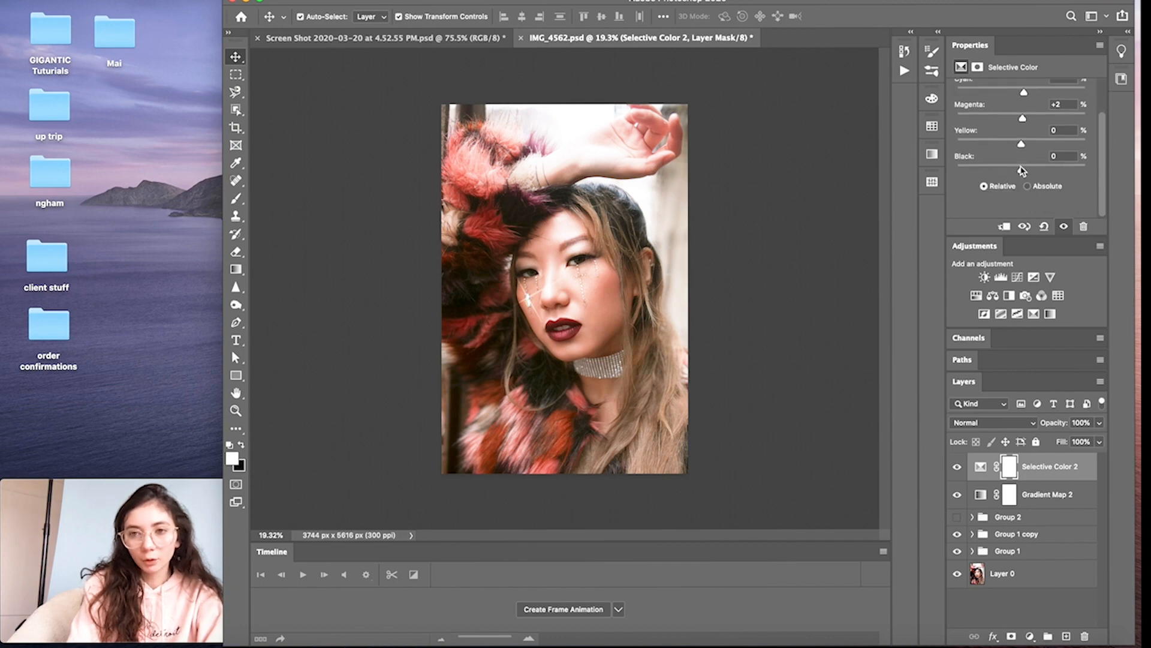
pyautogui.moveTo(1023, 172)
pyautogui.mouseDown()
pyautogui.moveTo(993, 172)
pyautogui.moveTo(1044, 171)
pyautogui.moveTo(980, 170)
pyautogui.moveTo(1080, 170)
pyautogui.moveTo(1019, 170)
pyautogui.mouseUp()
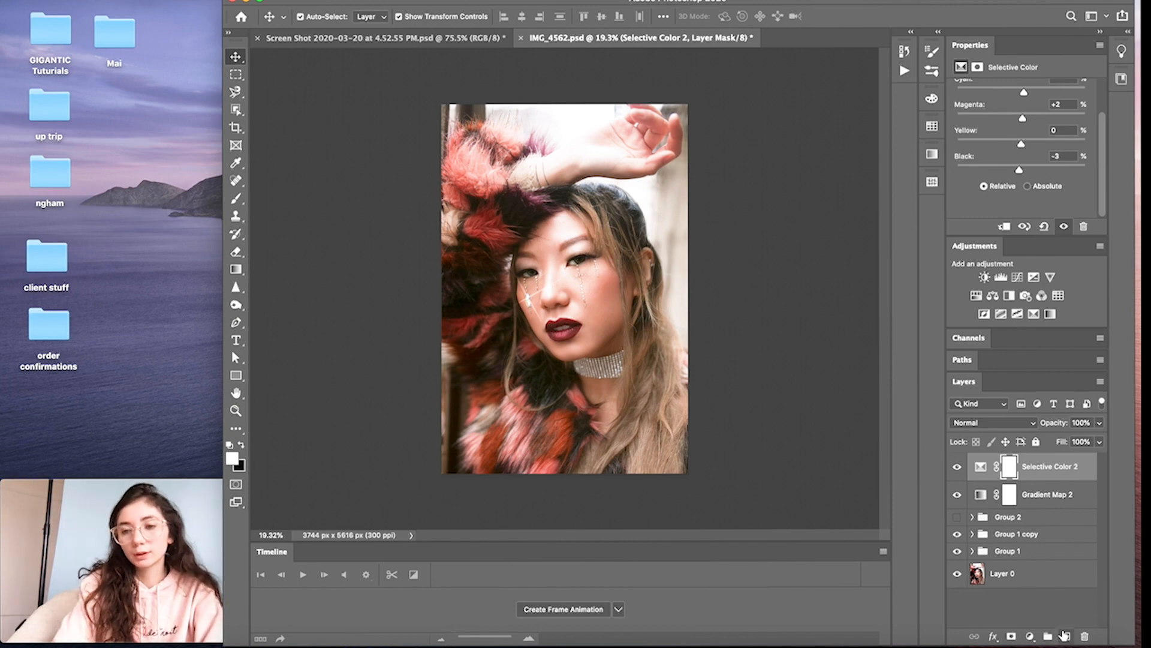
# - Move Selective Color 2 and Gradient Map 2 into a new layer group, and toggle its visibility to compare before and after
pyautogui.click(1049, 636)
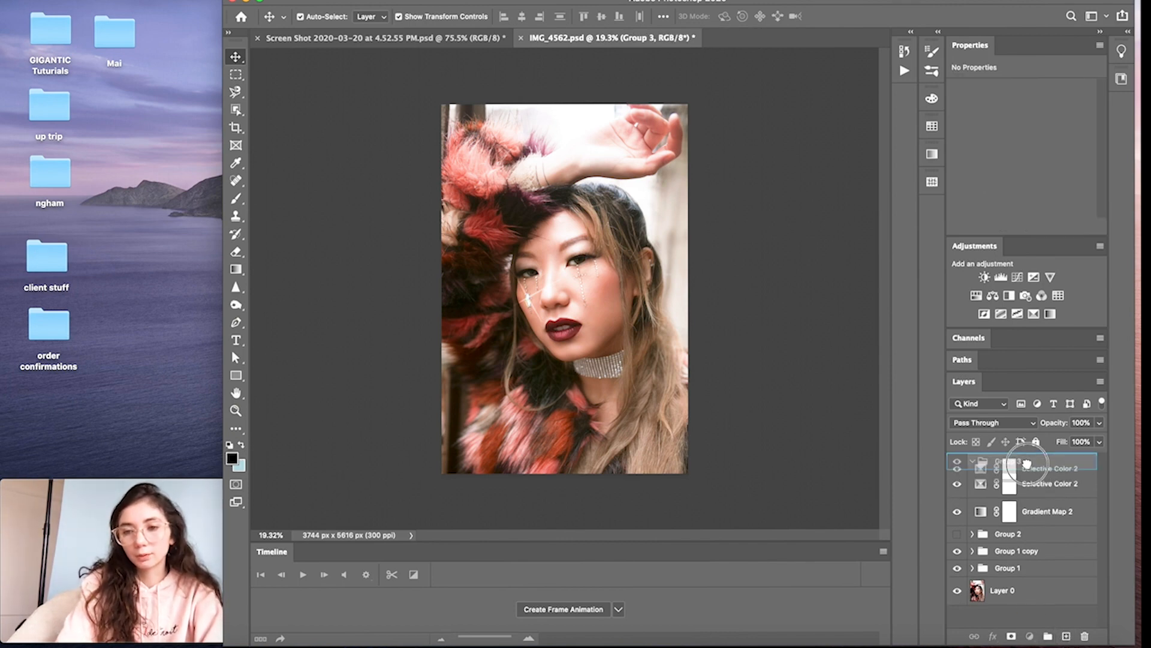
pyautogui.click(1012, 483)
pyautogui.moveTo(1031, 511); pyautogui.dragTo(1027, 466)
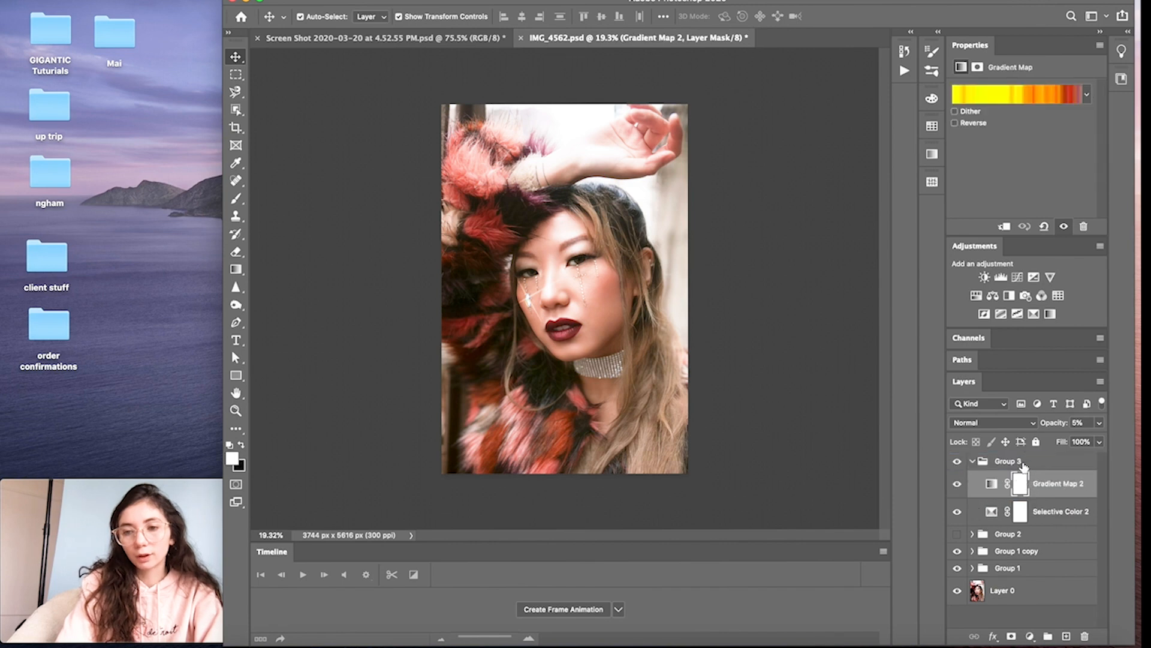
pyautogui.click(973, 461)
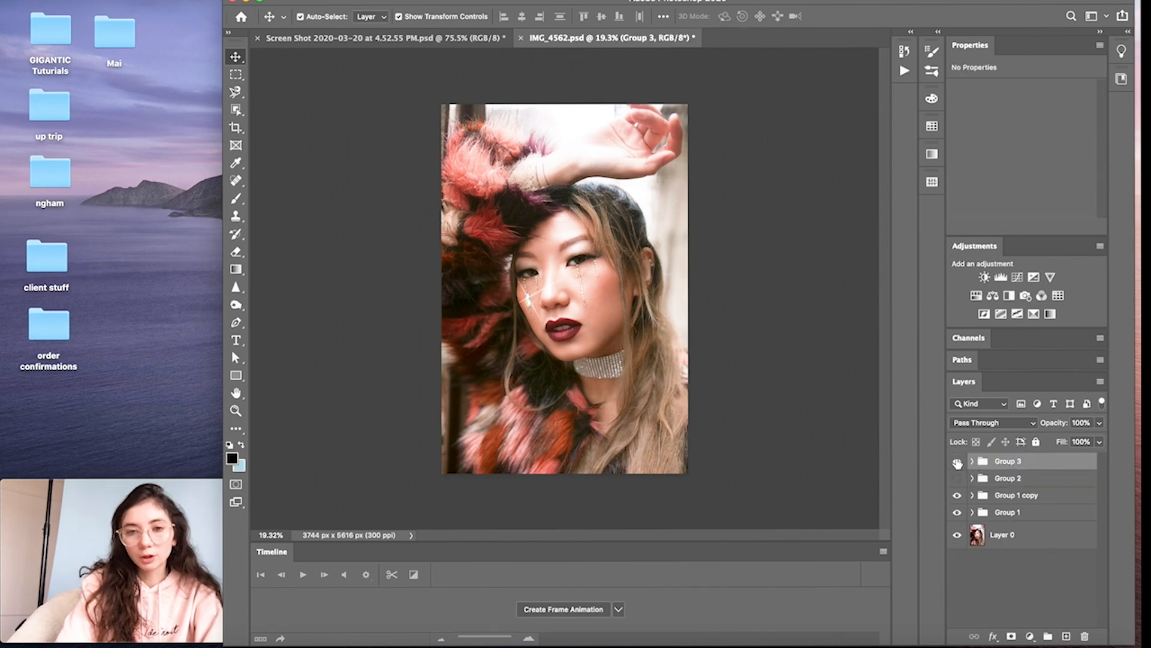
pyautogui.click(957, 461)
pyautogui.click(957, 461)
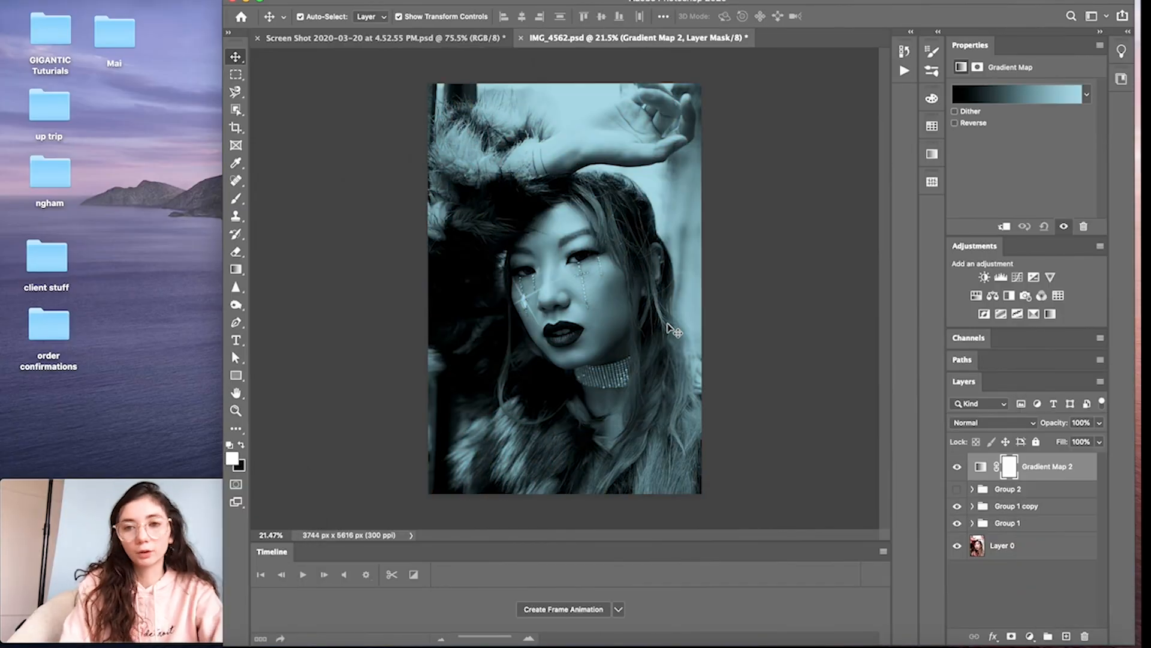
# - Change the Gradient Map 2 gradient to the Noise type with Restrict Colors turned off
pyautogui.click(1012, 103)
pyautogui.click(785, 233)
pyautogui.click(791, 246)
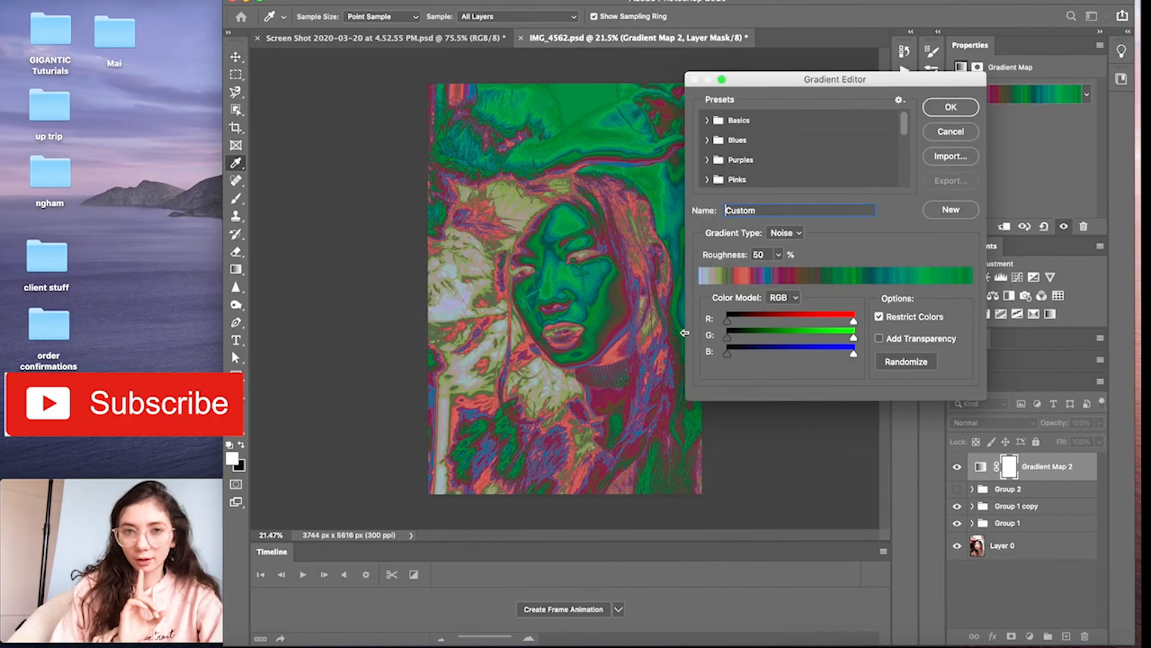
pyautogui.click(880, 318)
pyautogui.press('Return')
# - Lower Gradient Map 2 to 5% opacity, toggling its visibility to compare, and show the document history
pyautogui.click(957, 467)
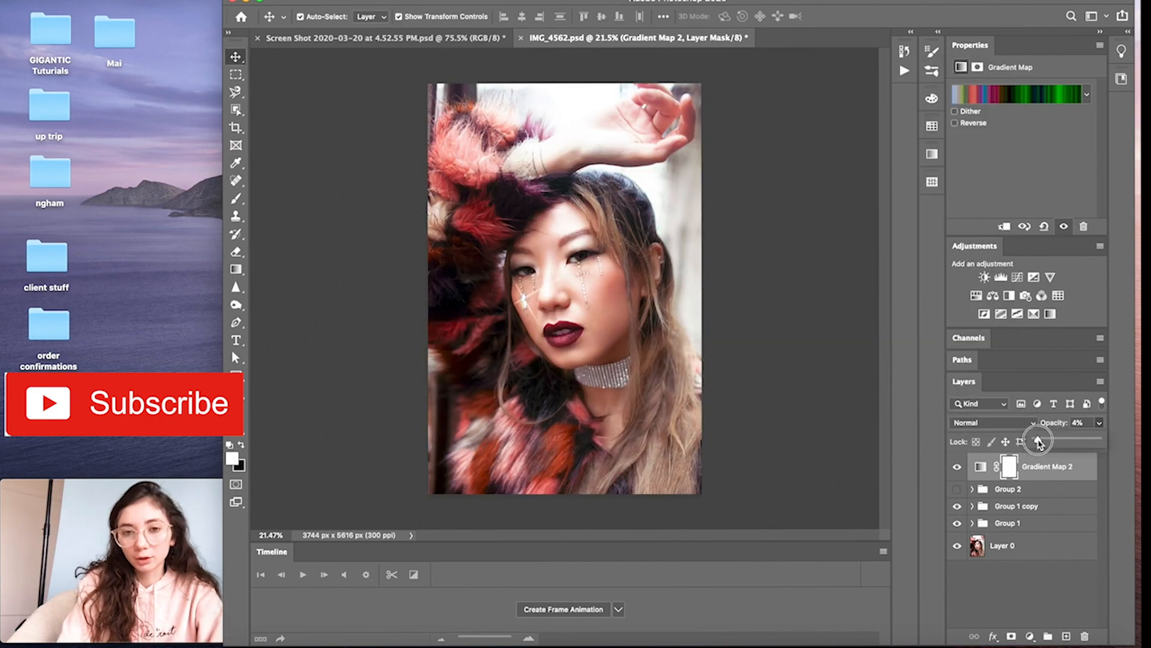
pyautogui.click(957, 467)
pyautogui.click(904, 51)
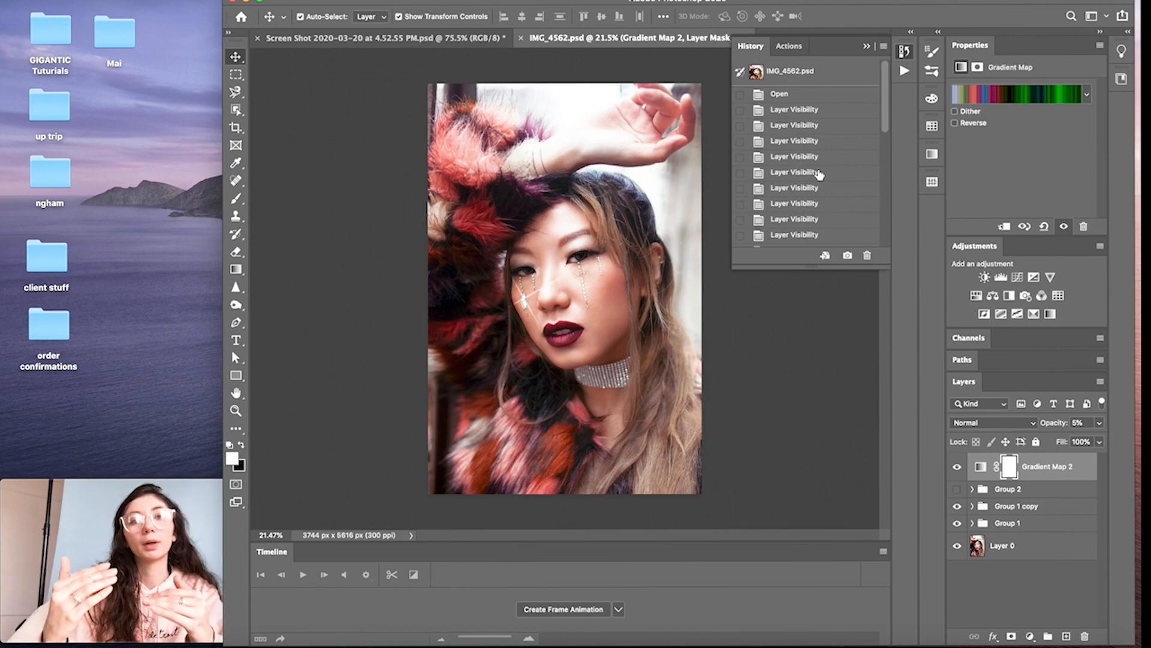
# - Randomize the noise gradient repeatedly, through blue-green and purple-blue blends to an orange, red, pink and blue one
pyautogui.click(1013, 96)
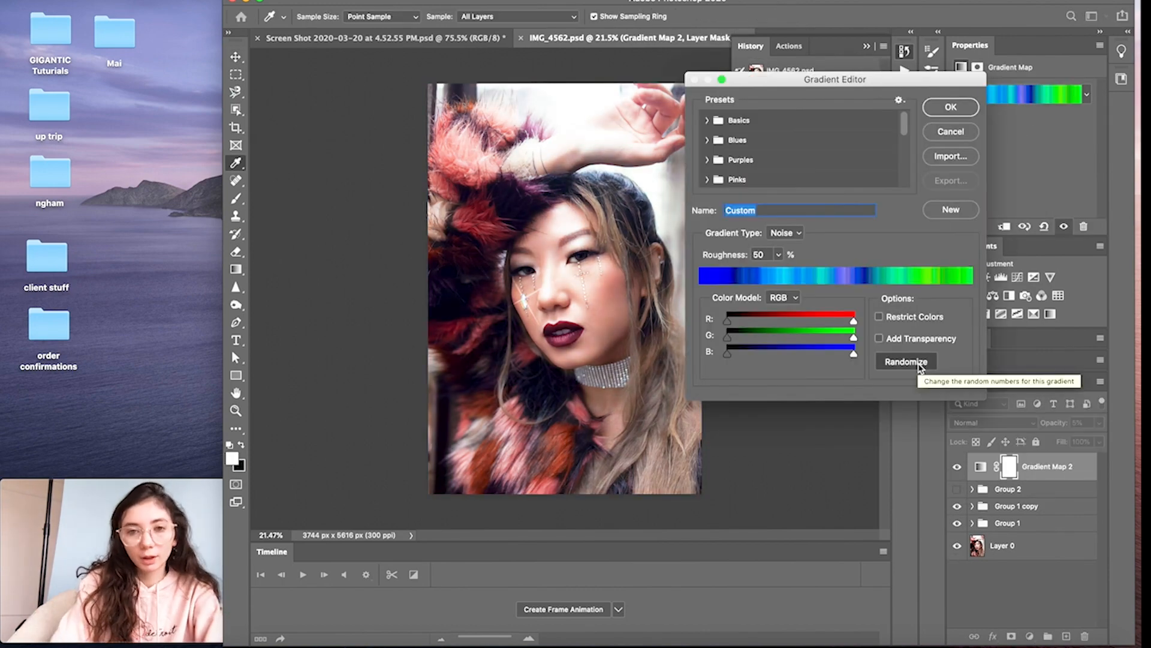
pyautogui.click(905, 362)
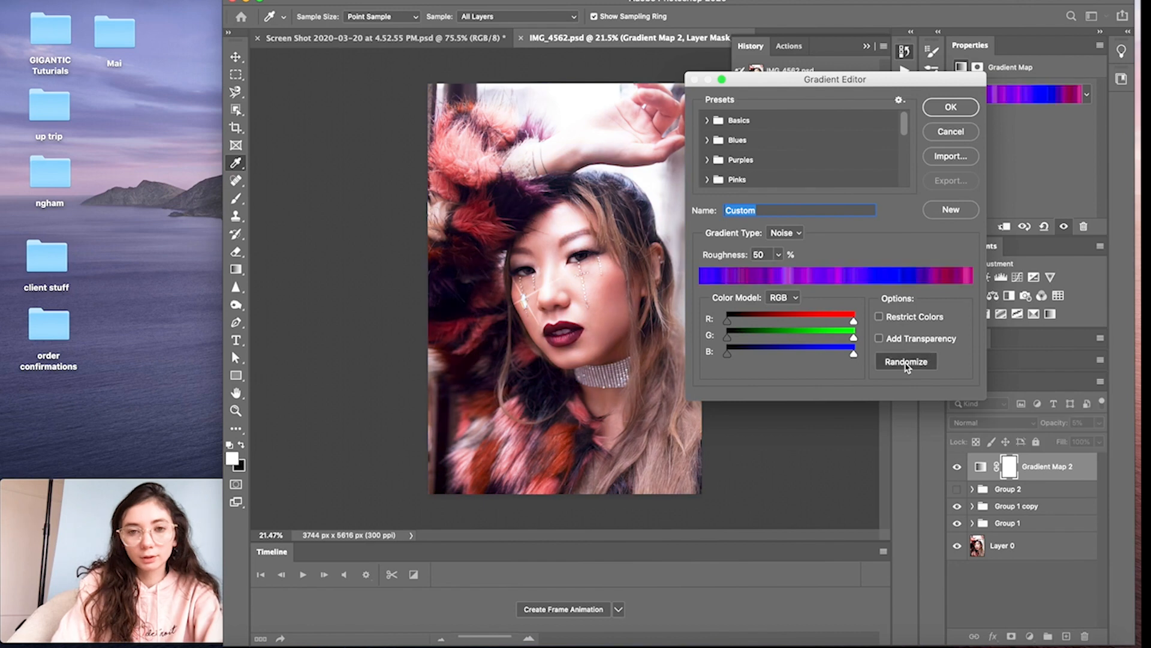
pyautogui.click(906, 362)
pyautogui.click(906, 362)
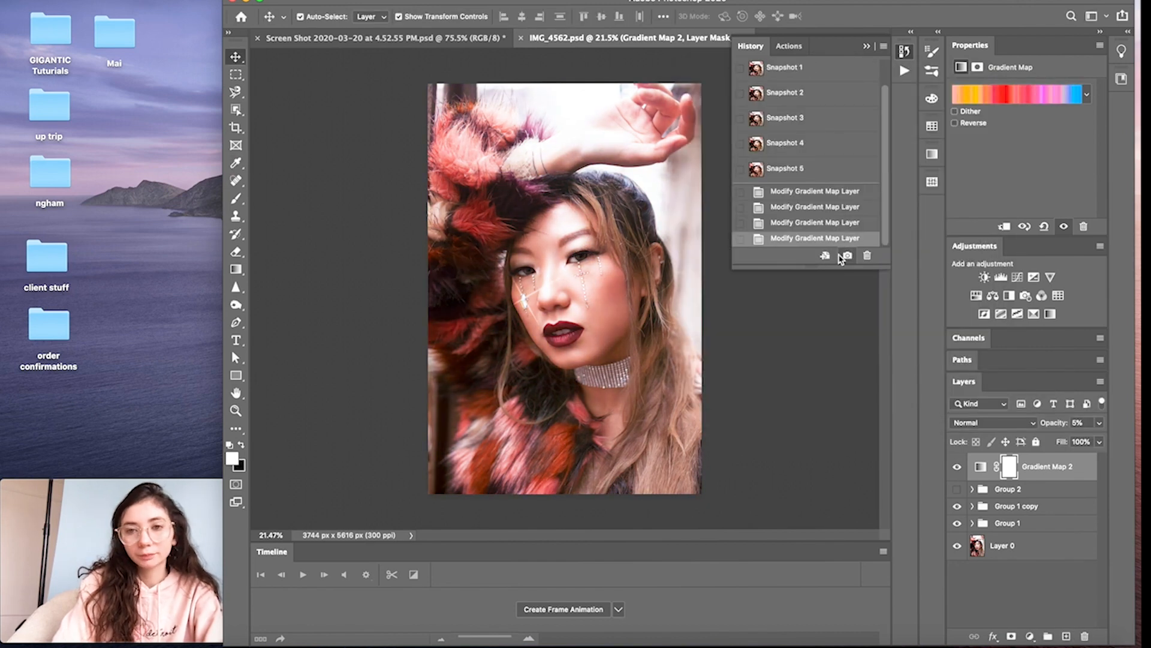
# - Compare the color toning of the captured snapshots and delete Snapshot 2 from the history
pyautogui.click(810, 97)
pyautogui.click(811, 172)
pyautogui.click(811, 222)
pyautogui.click(815, 148)
pyautogui.click(816, 122)
pyautogui.click(867, 255)
# - Compare the remaining snapshots, remove Snapshots 5 and 6, and settle on the yellow-orange toning of Snapshot 4
pyautogui.click(806, 146)
pyautogui.click(804, 97)
pyautogui.click(774, 197)
pyautogui.click(755, 173)
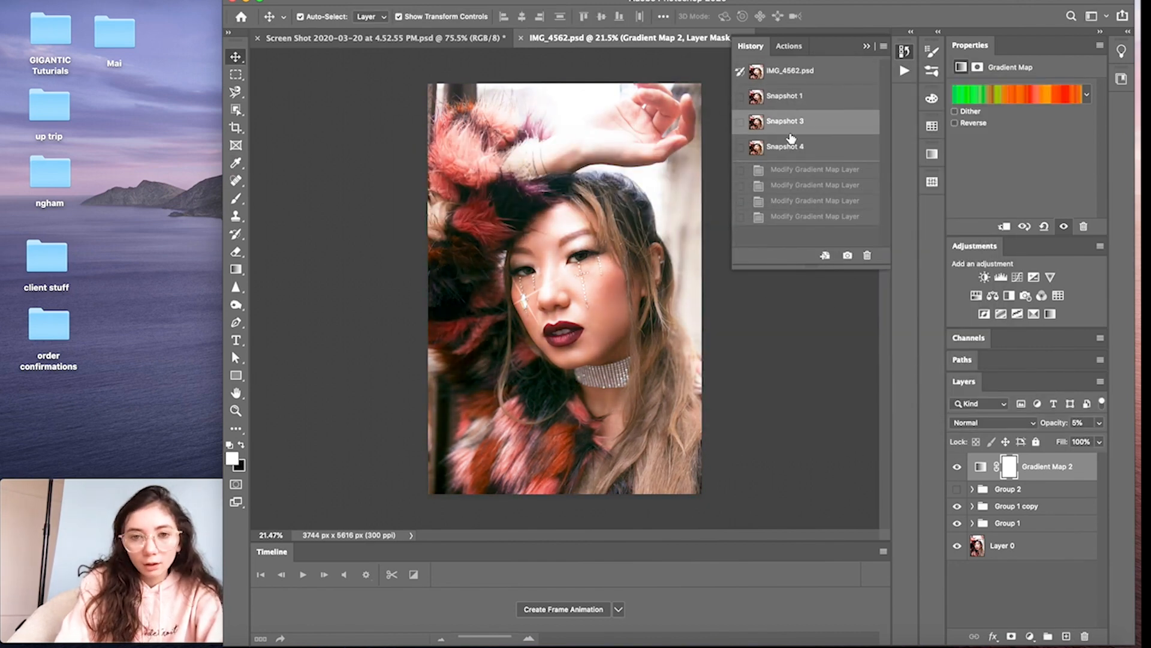
pyautogui.click(791, 146)
pyautogui.click(791, 122)
pyautogui.click(792, 146)
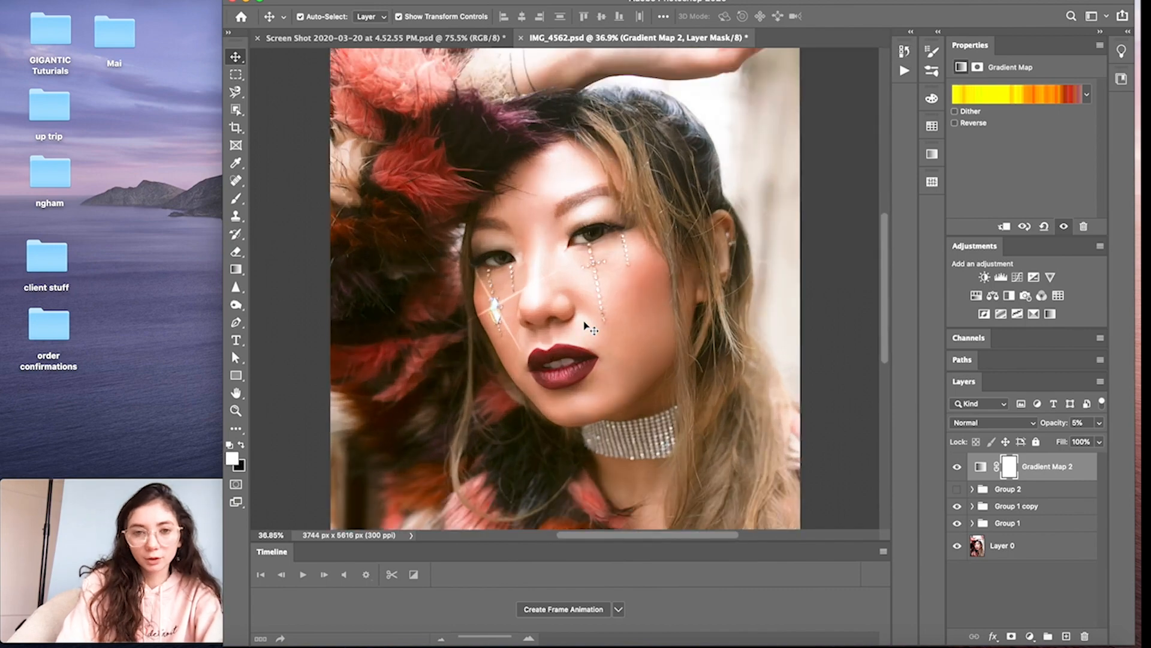
# - Add a Selective Color adjustment layer above Gradient Map 2, and briefly check the contents of Group 2
pyautogui.scroll(-2, 564, 318)
pyautogui.scroll(-2, 543, 308)
pyautogui.click(1030, 635)
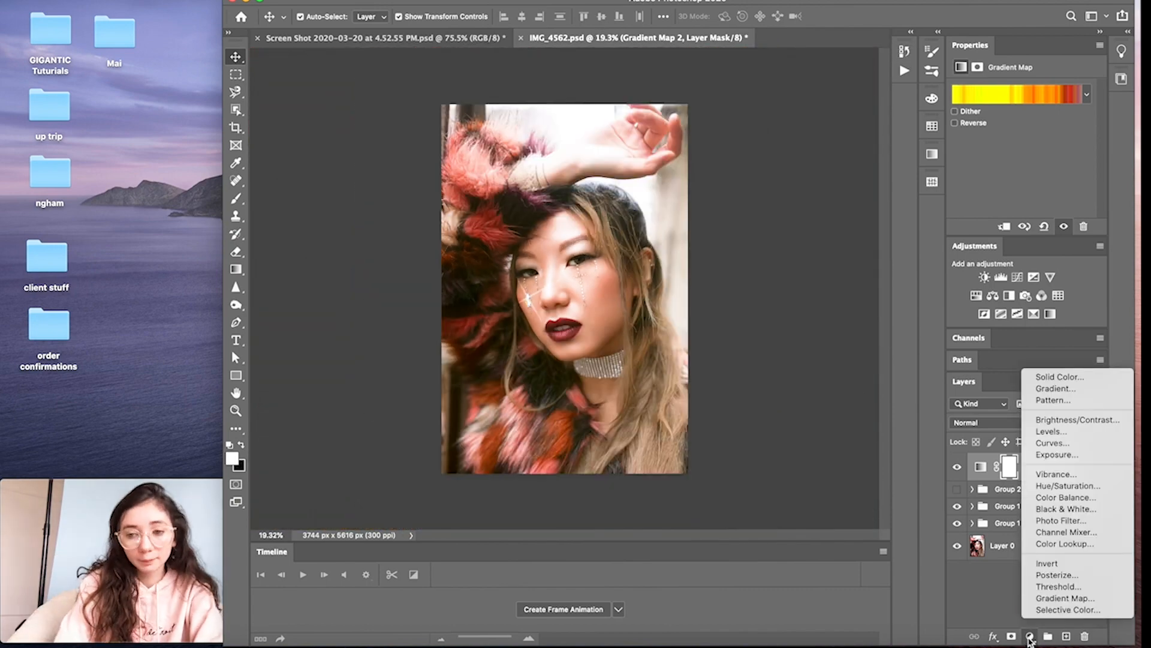
pyautogui.click(1053, 607)
pyautogui.click(972, 516)
pyautogui.click(972, 517)
# - Lower the Yellow amount for the Yellows in the Selective Color 2 adjustment
pyautogui.click(1034, 106)
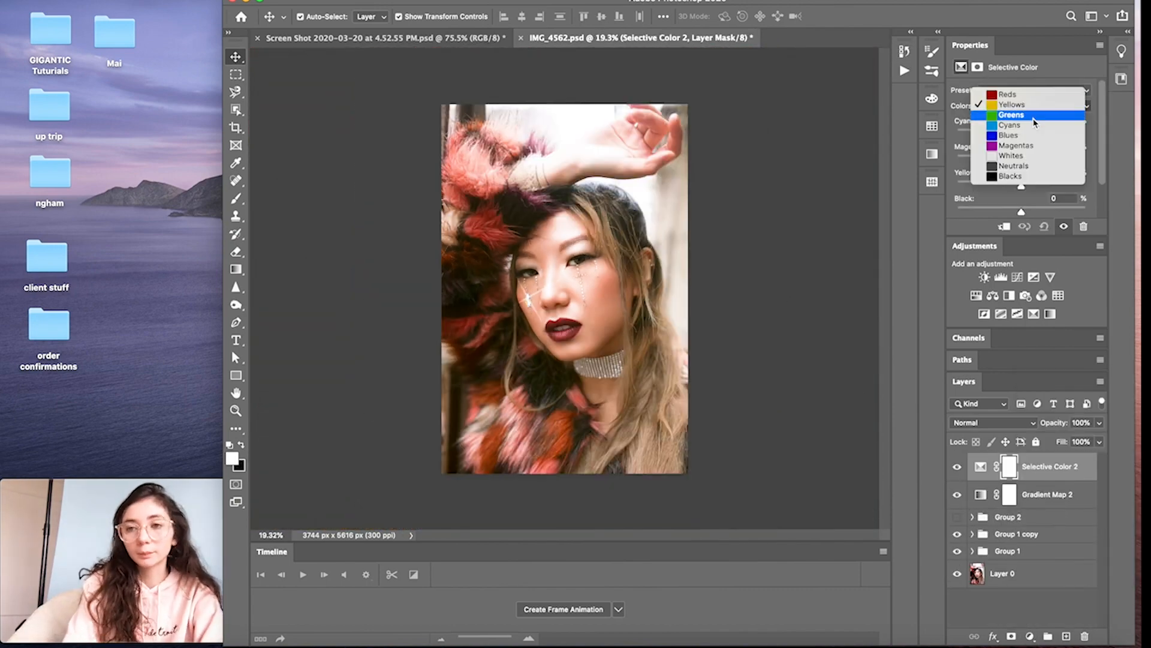
pyautogui.click(1089, 76)
pyautogui.click(1046, 106)
pyautogui.click(1021, 186)
pyautogui.moveTo(1021, 185); pyautogui.dragTo(1022, 159)
# - Fine-tune the Reds in the Selective Color 2 adjustment by slightly raising Magenta and Cyan and lowering Black
pyautogui.click(1024, 106)
pyautogui.click(1014, 95)
pyautogui.moveTo(1022, 134); pyautogui.dragTo(1020, 167)
pyautogui.scroll(-2, 1023, 128)
# - Group the Selective Color 2 and Gradient Map 2 layers as Group 3, and toggle the group's visibility to compare the result
pyautogui.click(1048, 636)
pyautogui.click(1035, 475)
pyautogui.keyDown('shift'); pyautogui.click(1041, 510); pyautogui.keyUp('shift')
pyautogui.moveTo(1040, 510); pyautogui.dragTo(1019, 462)
pyautogui.click(958, 462)
pyautogui.click(958, 462)
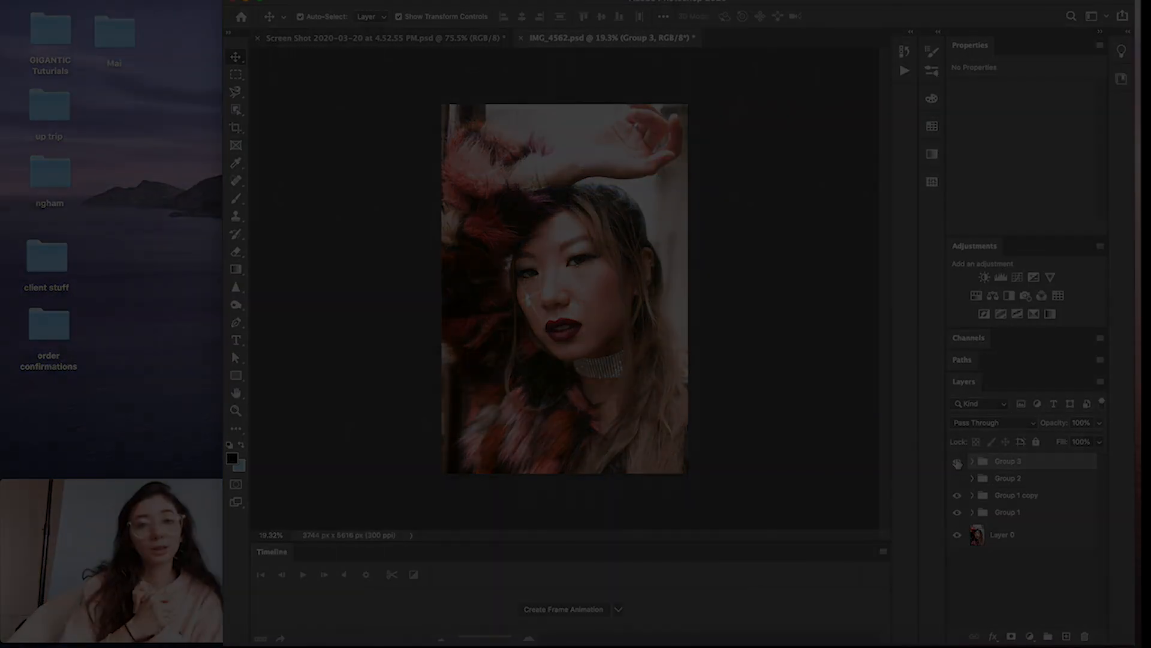